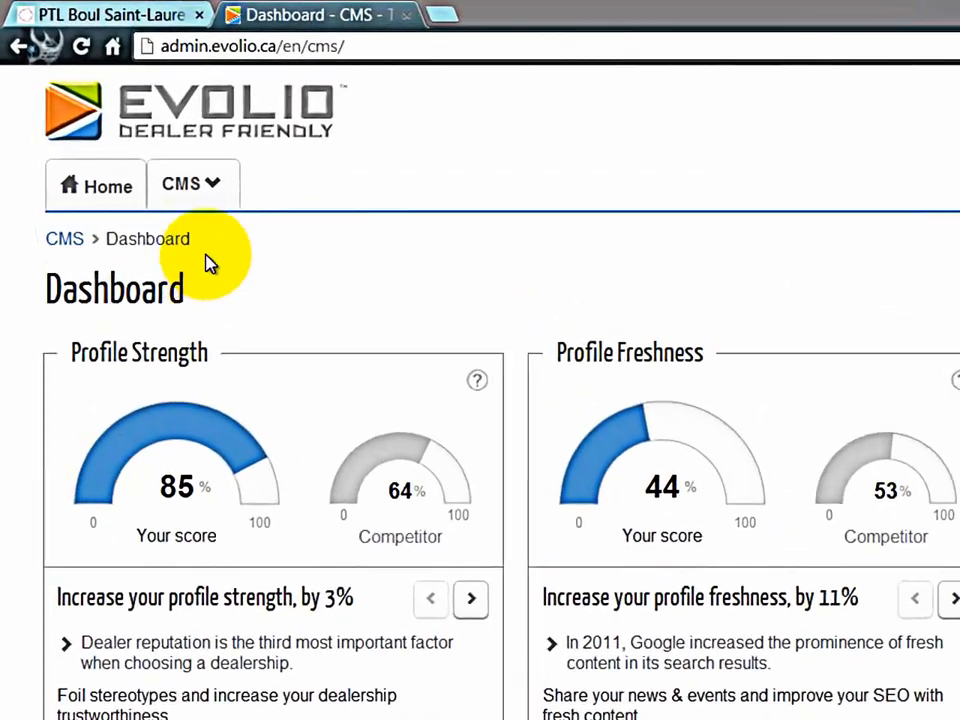
Add a new promotion in the CMS Promotions section and assign it to the New Vehicles department
left_click(153, 144)
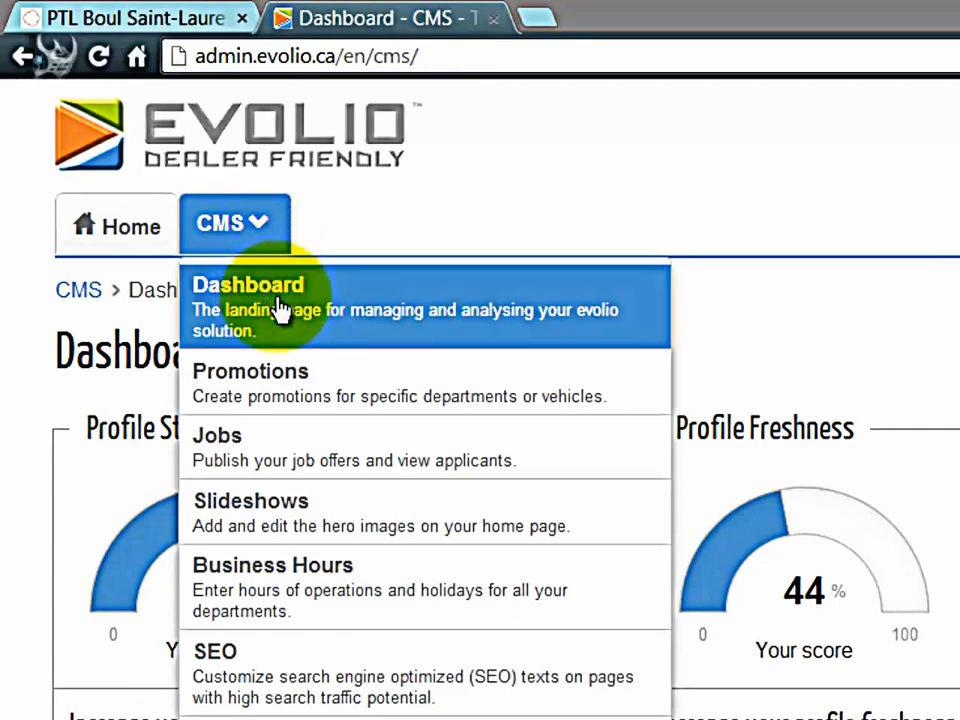
left_click(281, 388)
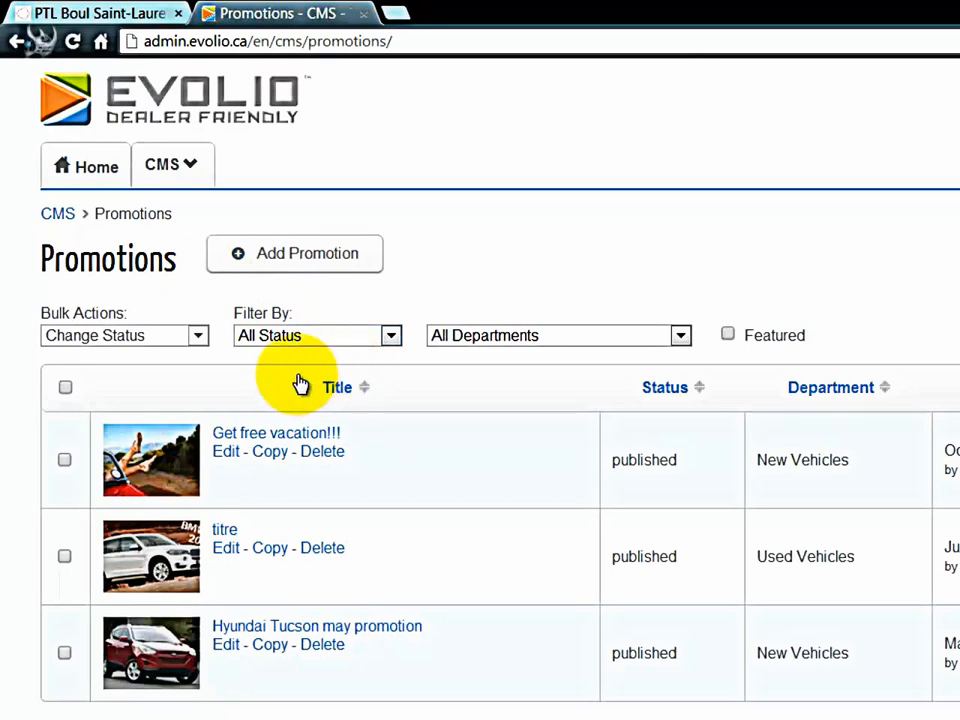
left_click(299, 262)
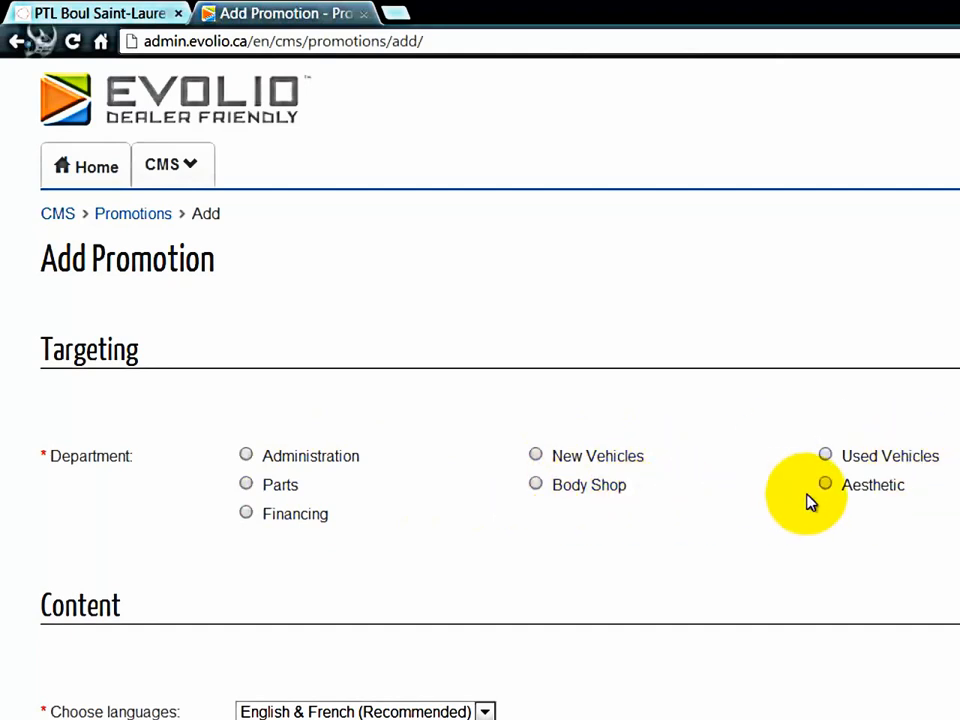
left_click(537, 457)
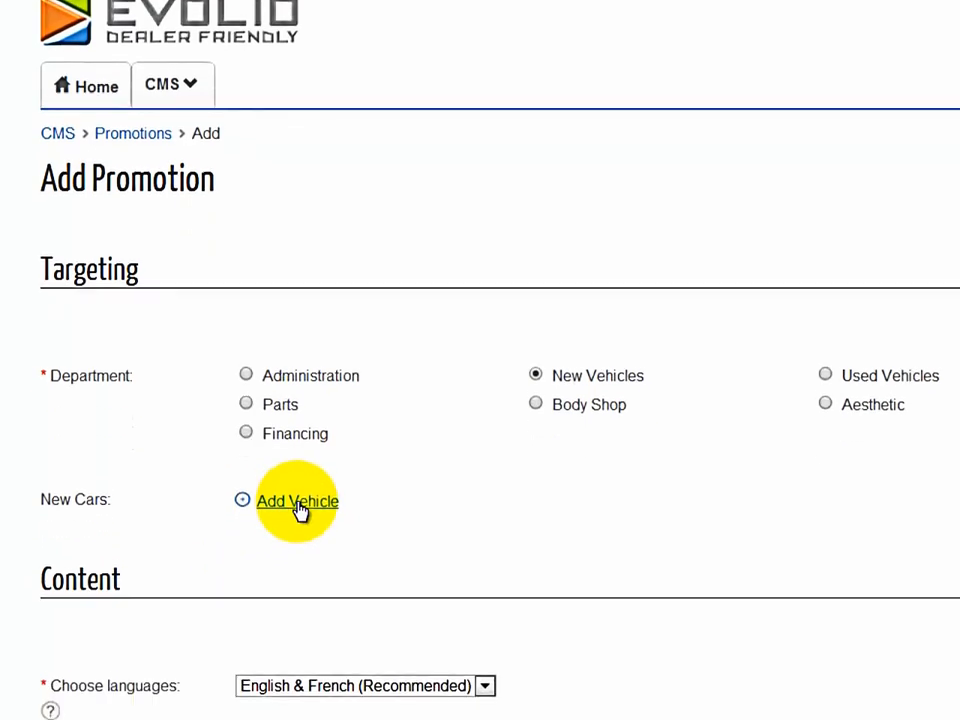
Open the new-vehicle picker and look through its list of Hyundai models and trims
left_click(298, 583)
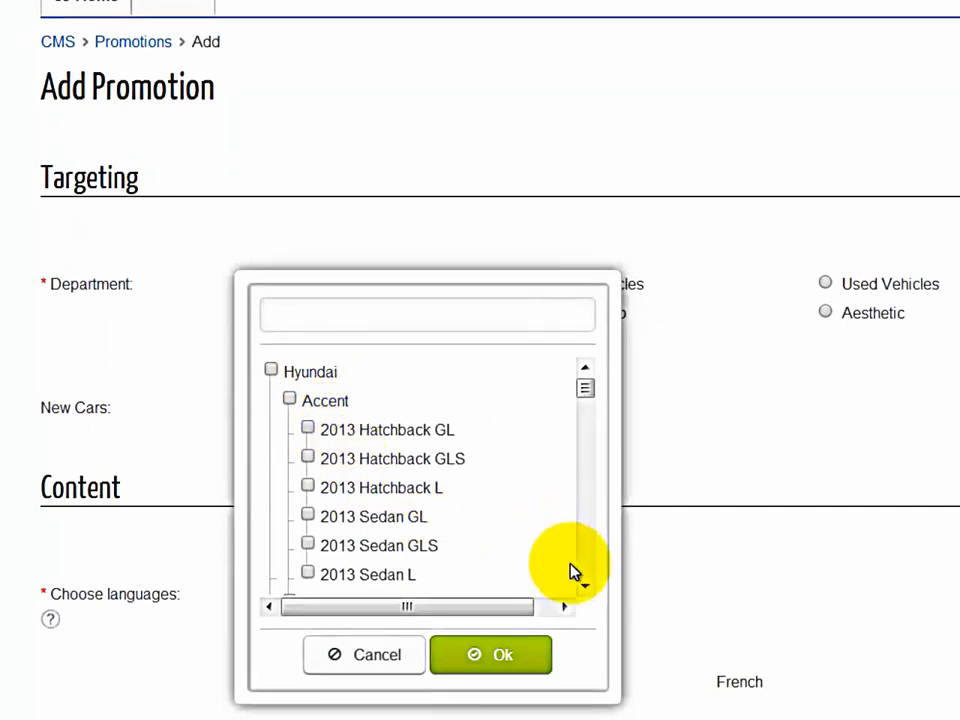
left_click(585, 586)
left_click(589, 588)
left_click(589, 588)
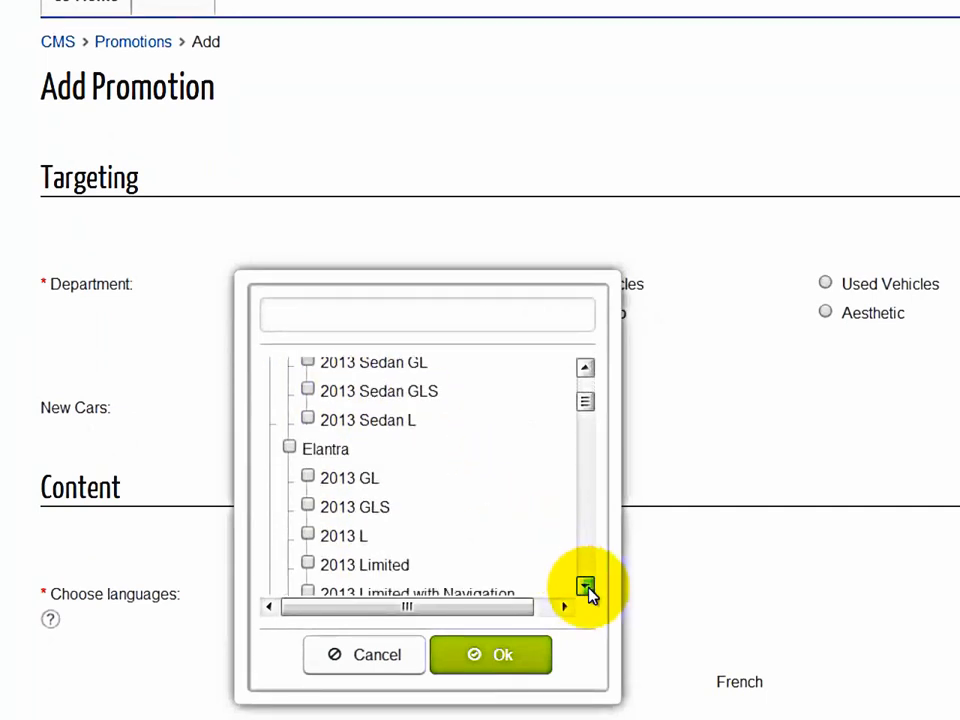
left_click(589, 588)
left_click(589, 588)
left_click(589, 588)
left_click(589, 588)
left_click(589, 588)
left_click(586, 587)
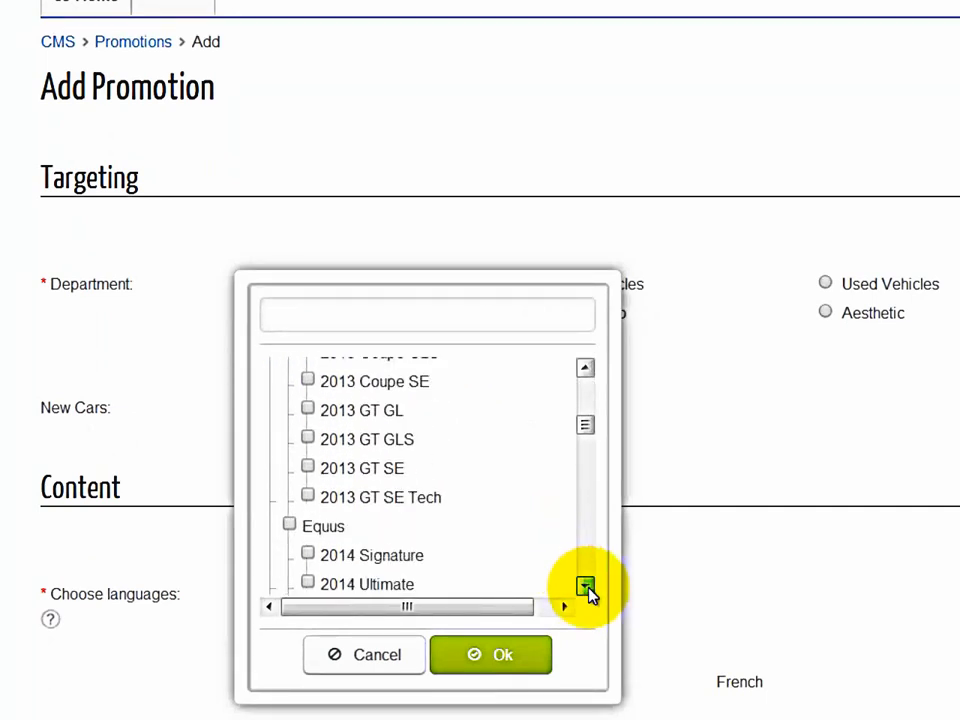
left_click(586, 587)
left_click(586, 587)
left_click(586, 587)
left_click(586, 587)
left_click(586, 587)
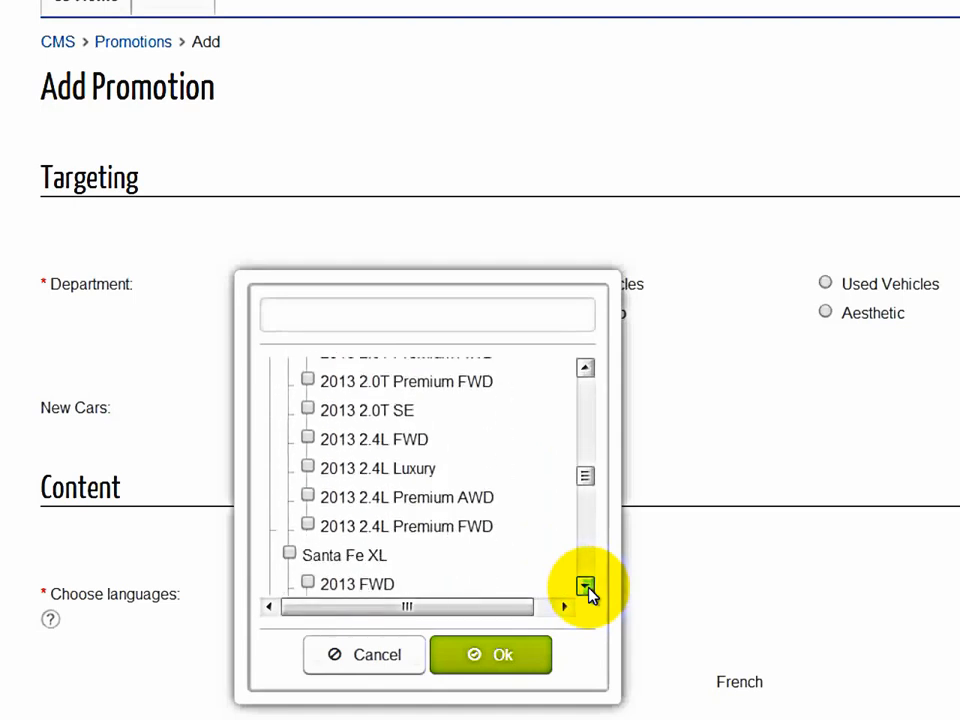
left_click(586, 587)
left_click(586, 587)
left_click(586, 587)
left_click(589, 588)
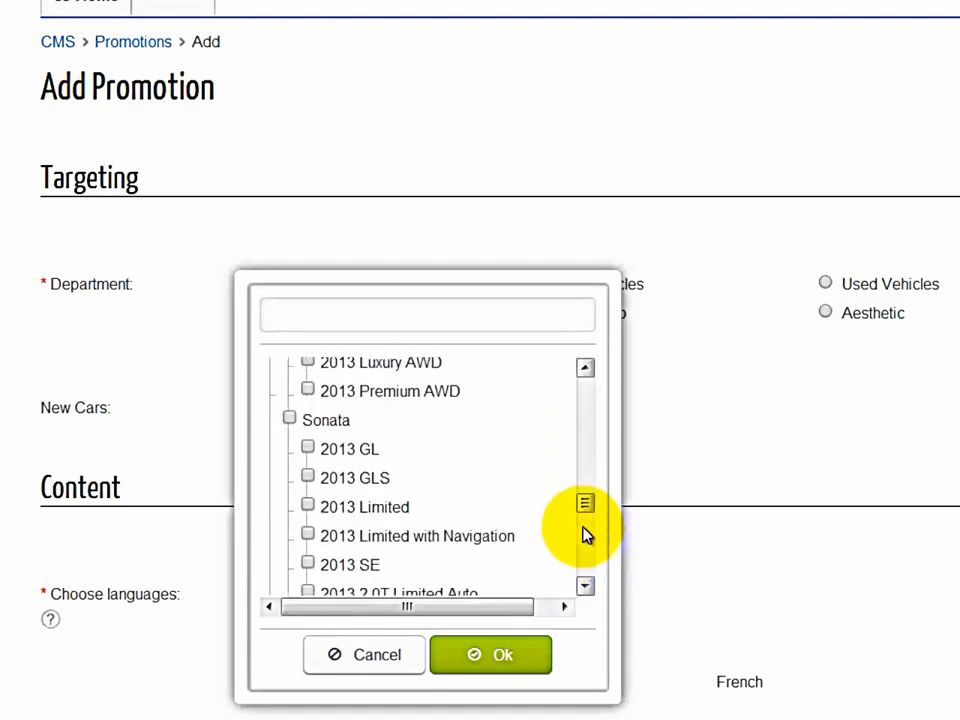
left_click_drag(585, 506, 581, 401)
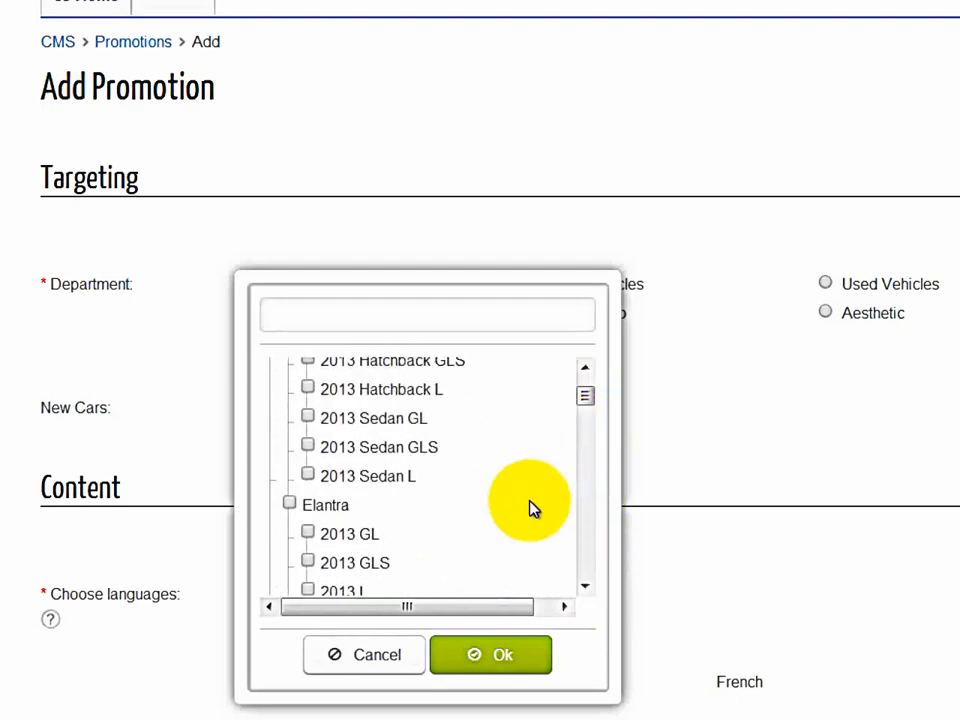
Select the whole Elantra model, leaving the 2013 Sedan L unselected, and confirm it as the promotion's target vehicle
scroll(531, 508, "down", 2)
left_click(290, 409)
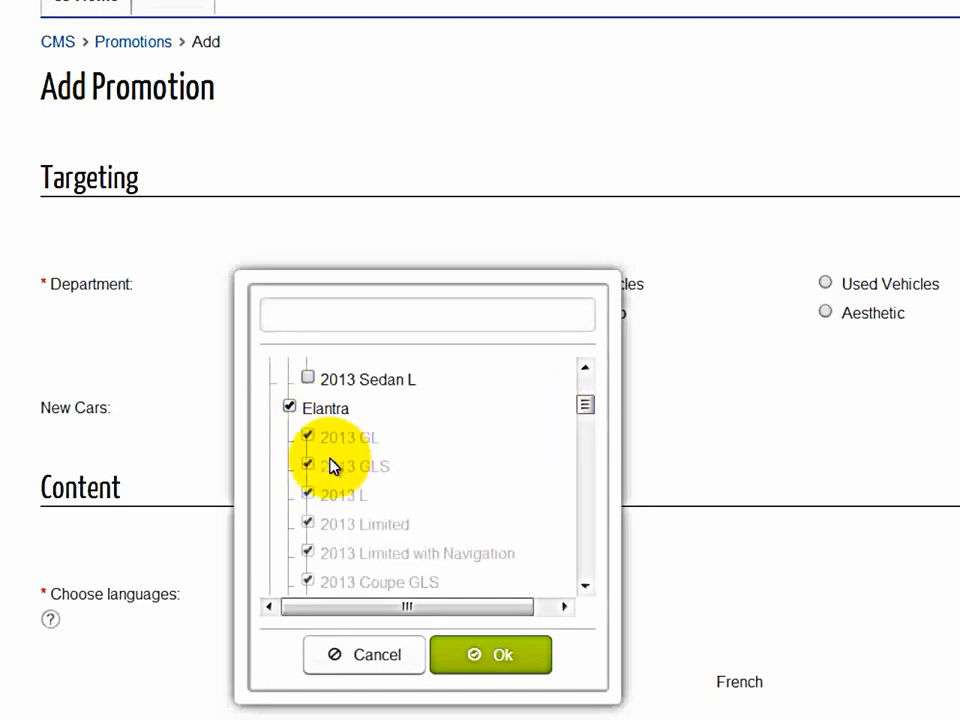
left_click(307, 378)
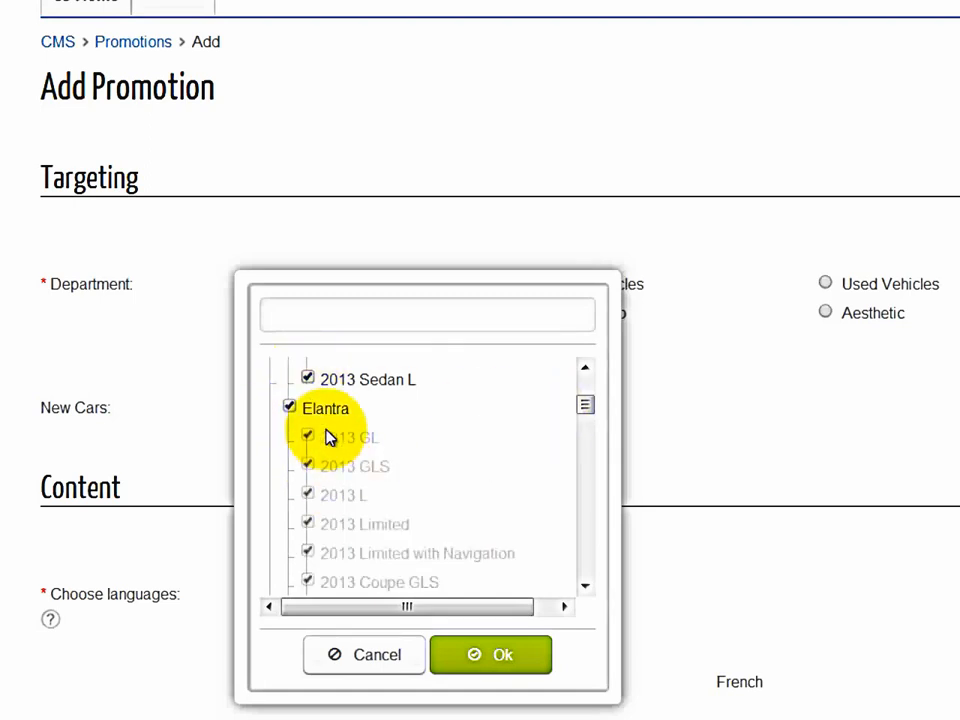
left_click(308, 379)
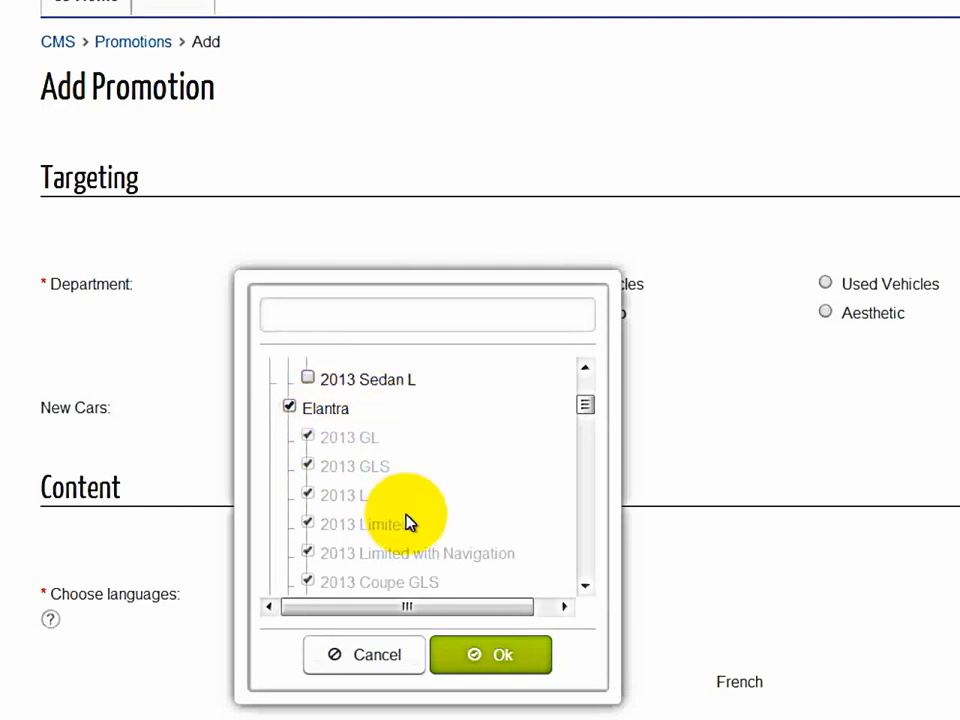
left_click(494, 658)
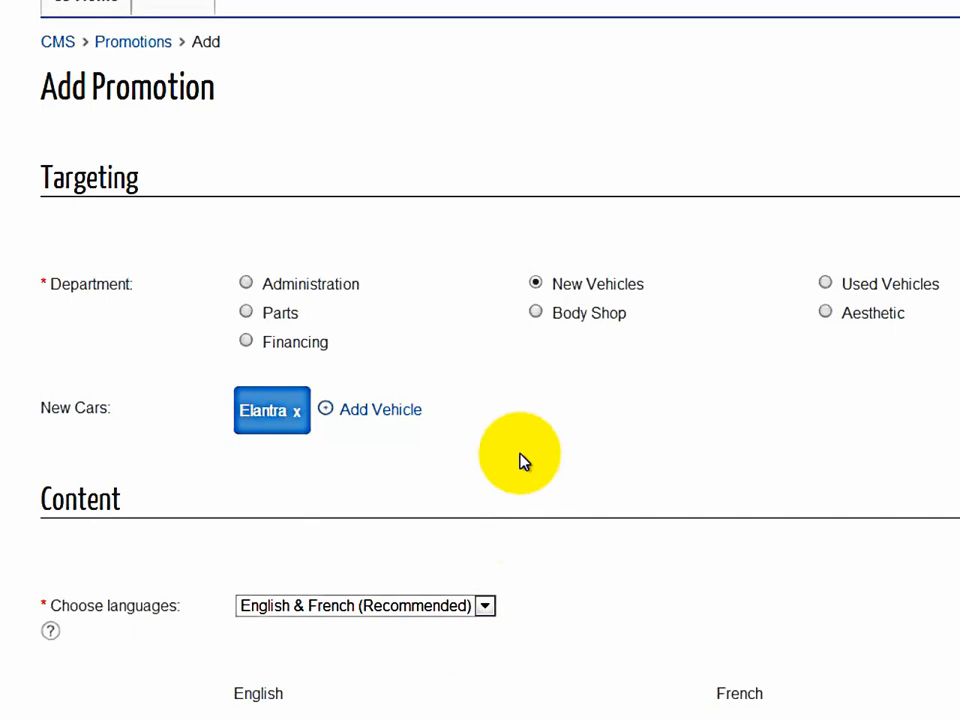
left_click(864, 292)
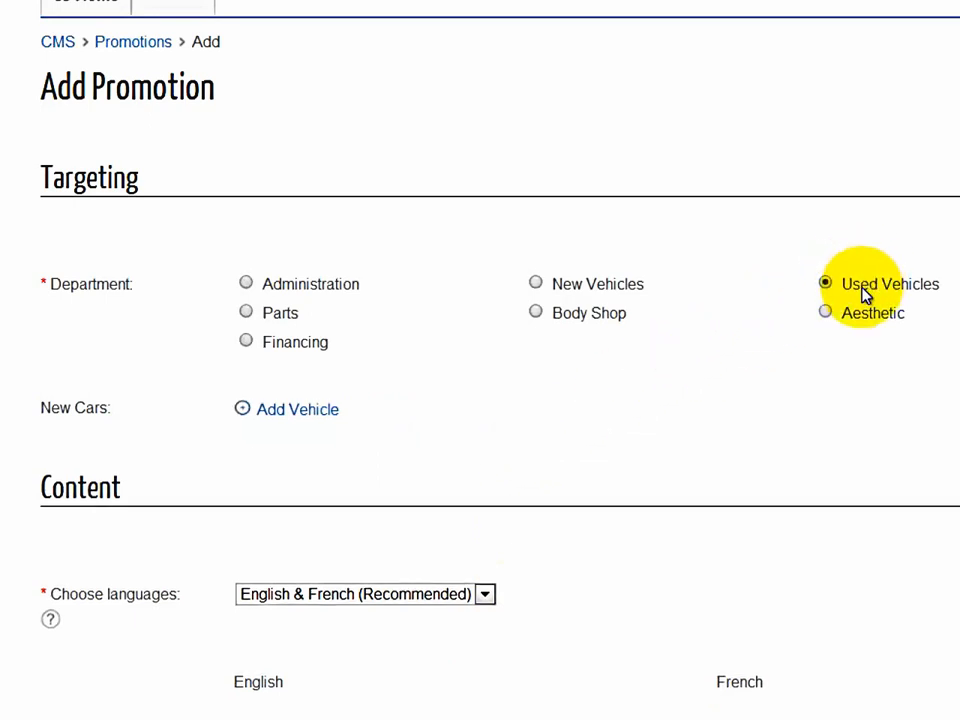
left_click(297, 412)
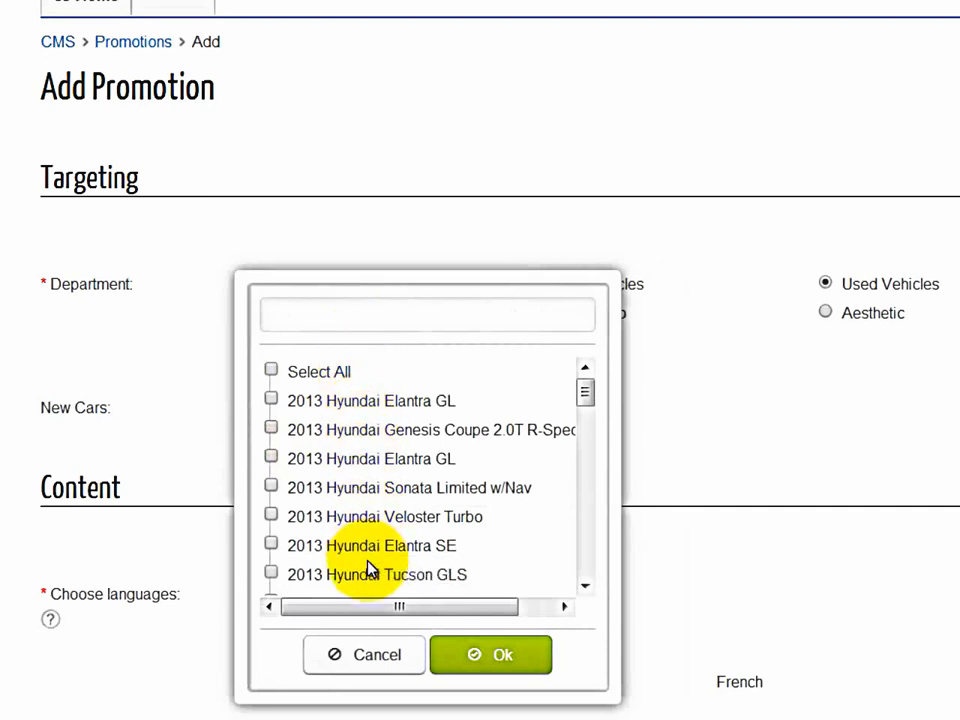
scroll(590, 412, "down", 2)
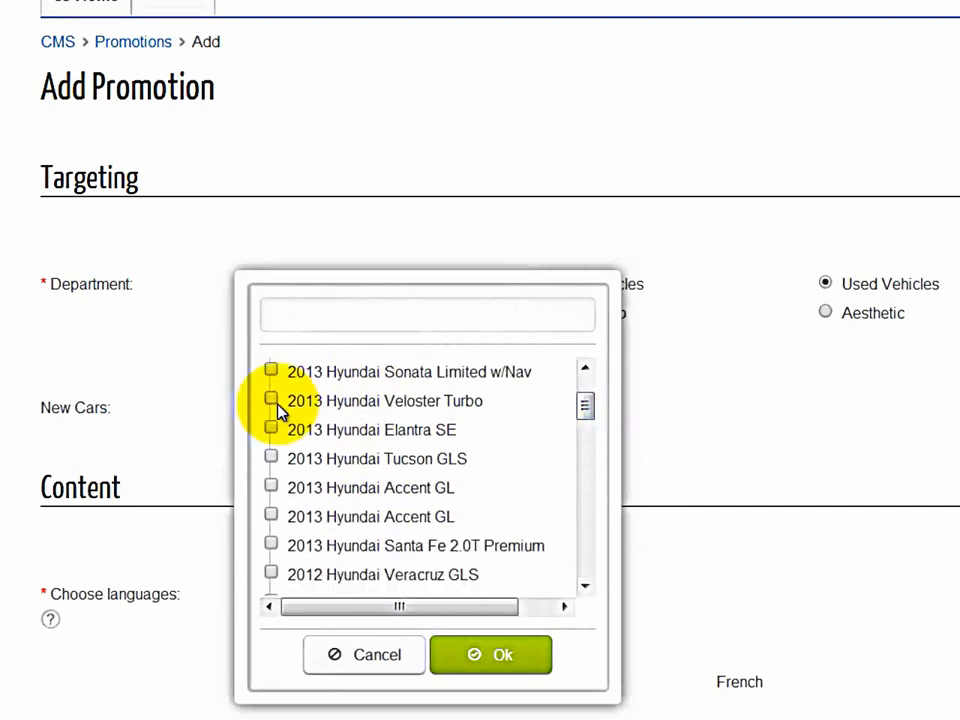
left_click(271, 400)
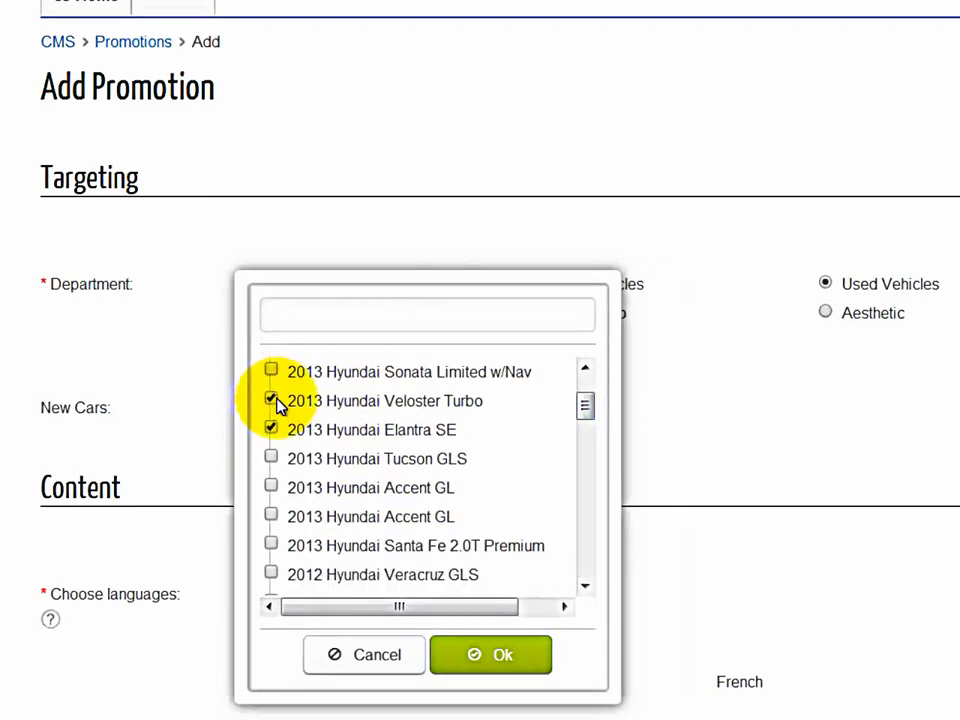
left_click(271, 400)
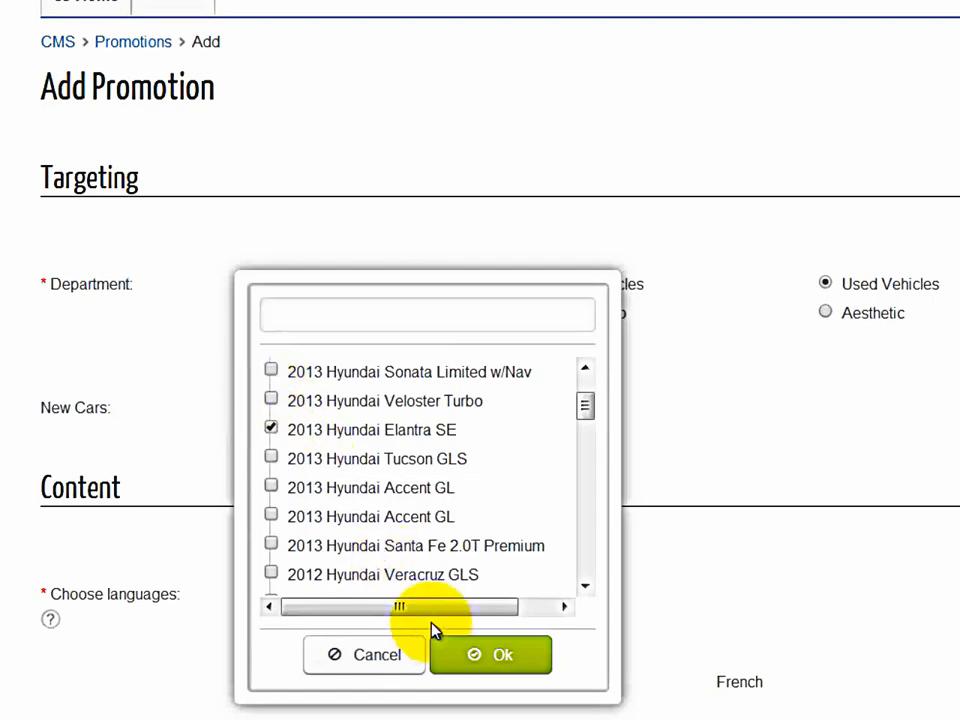
left_click(412, 655)
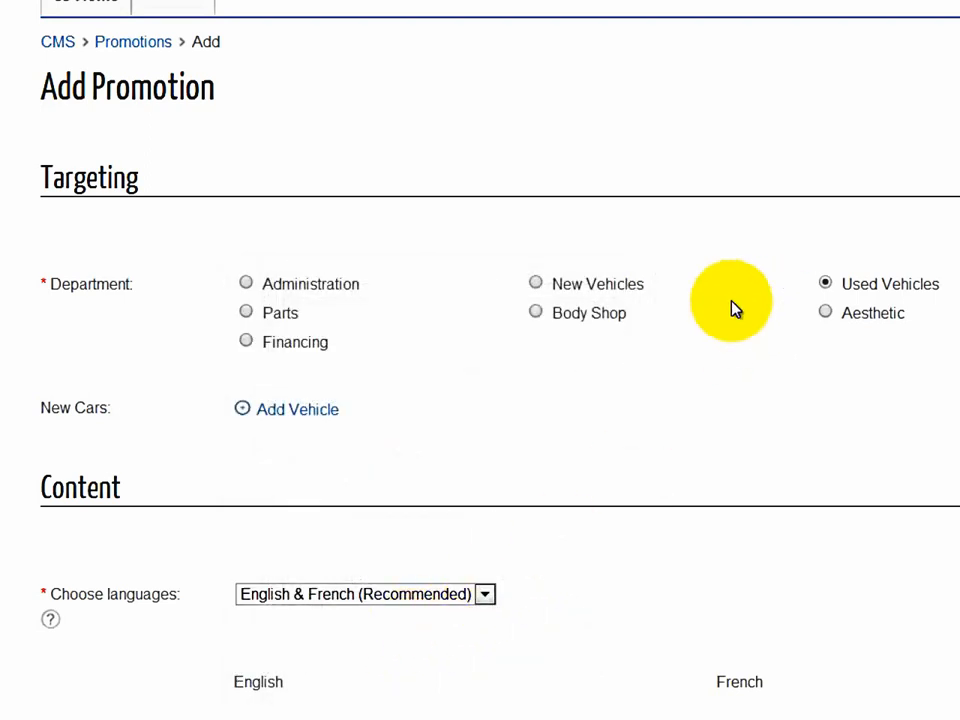
left_click(585, 288)
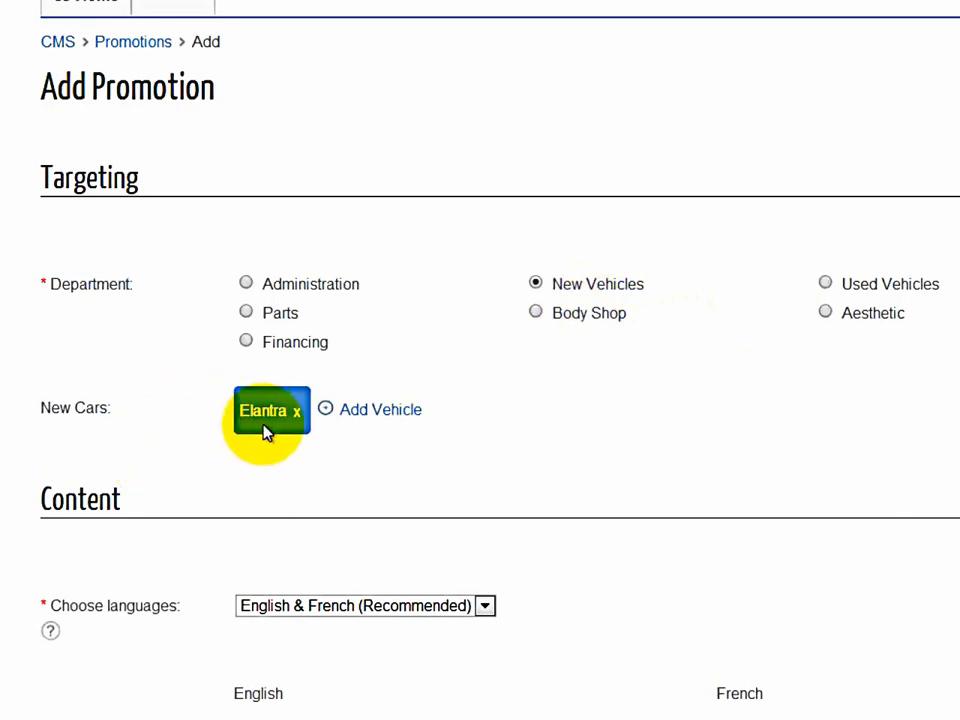
Set the promotion's content languages to English Only
scroll(497, 471, "down", 3)
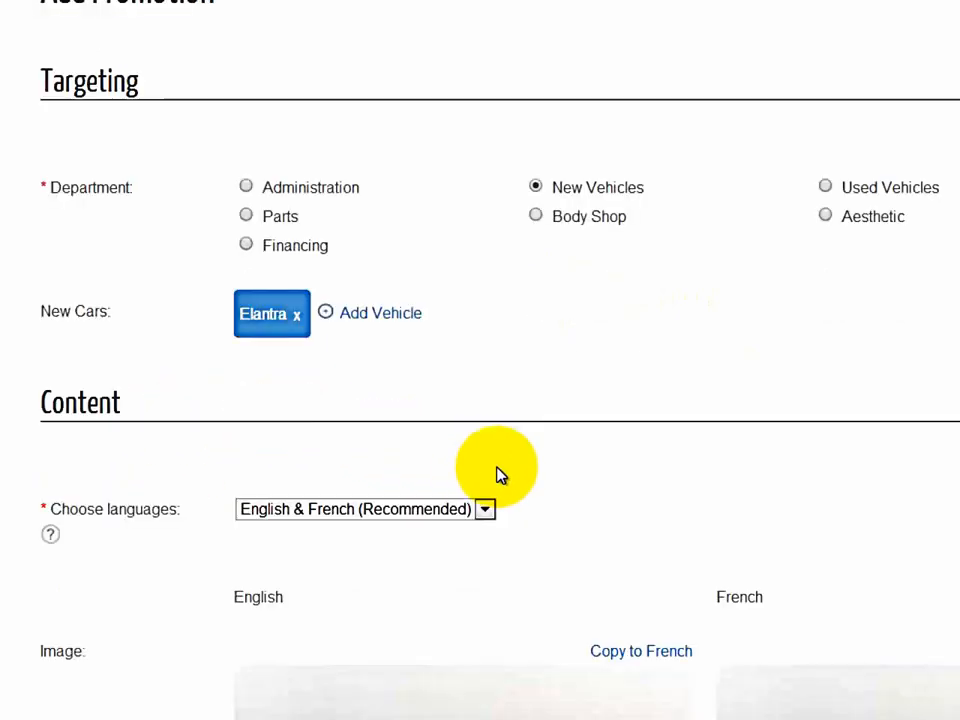
scroll(497, 471, "down", 2)
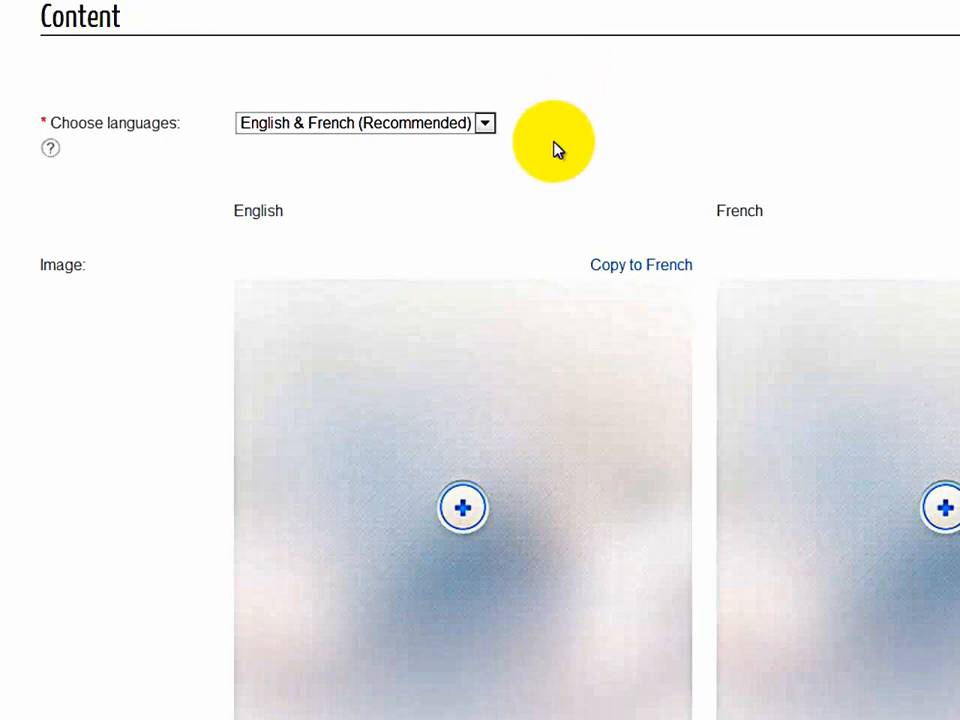
left_click(400, 124)
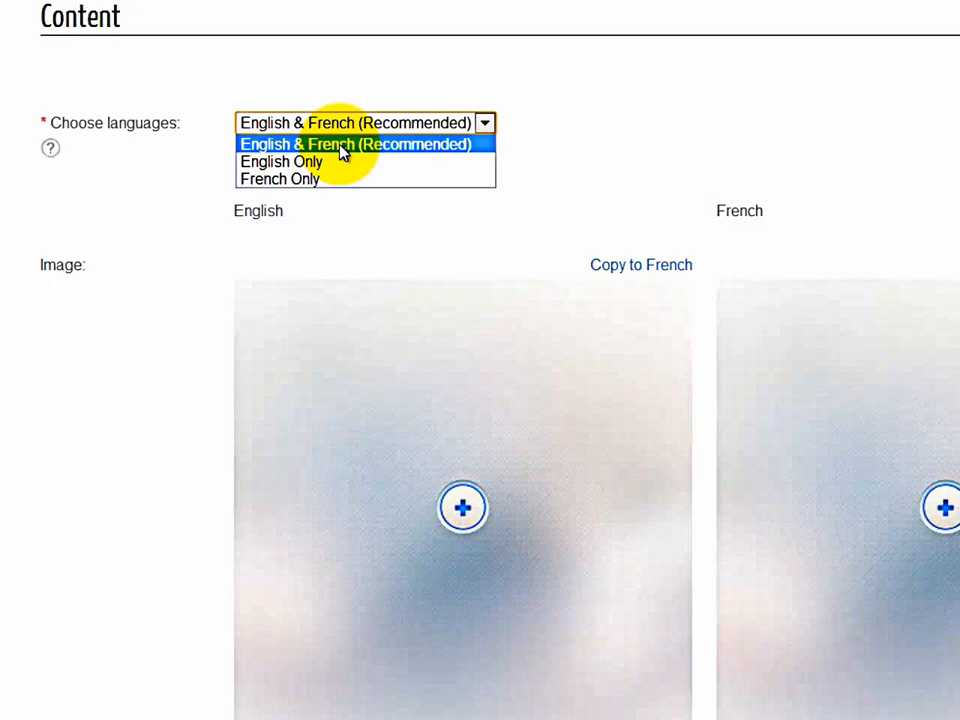
left_click(286, 170)
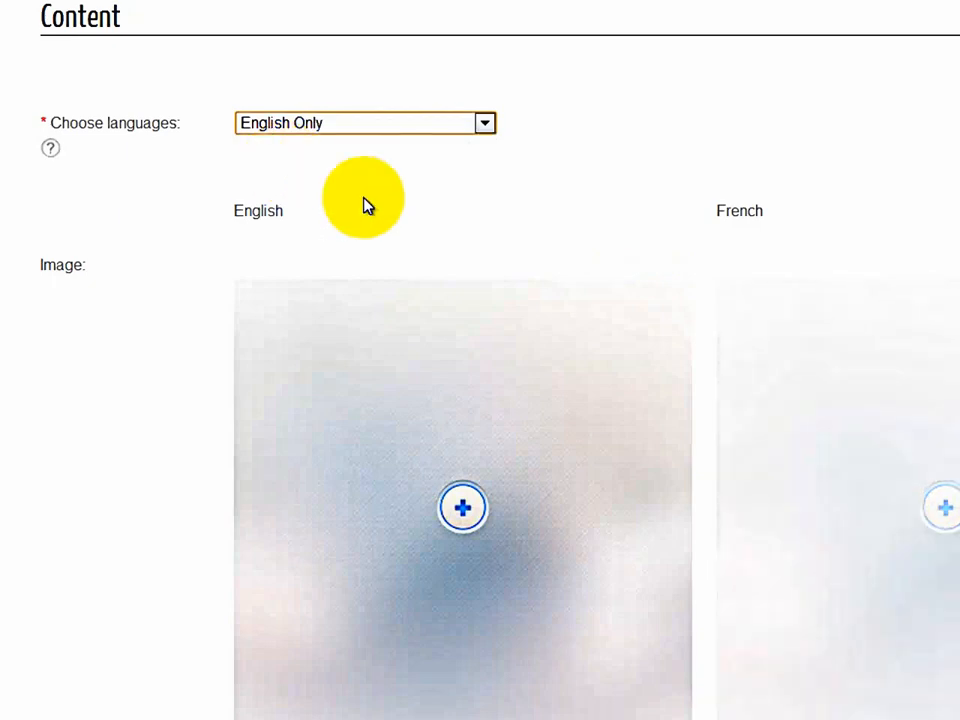
Upload 2013_Elantra_Sedan_Gallery_7.jpg from the computer's Auto Examples folder as the English promotion image
scroll(400, 195, "down", 2)
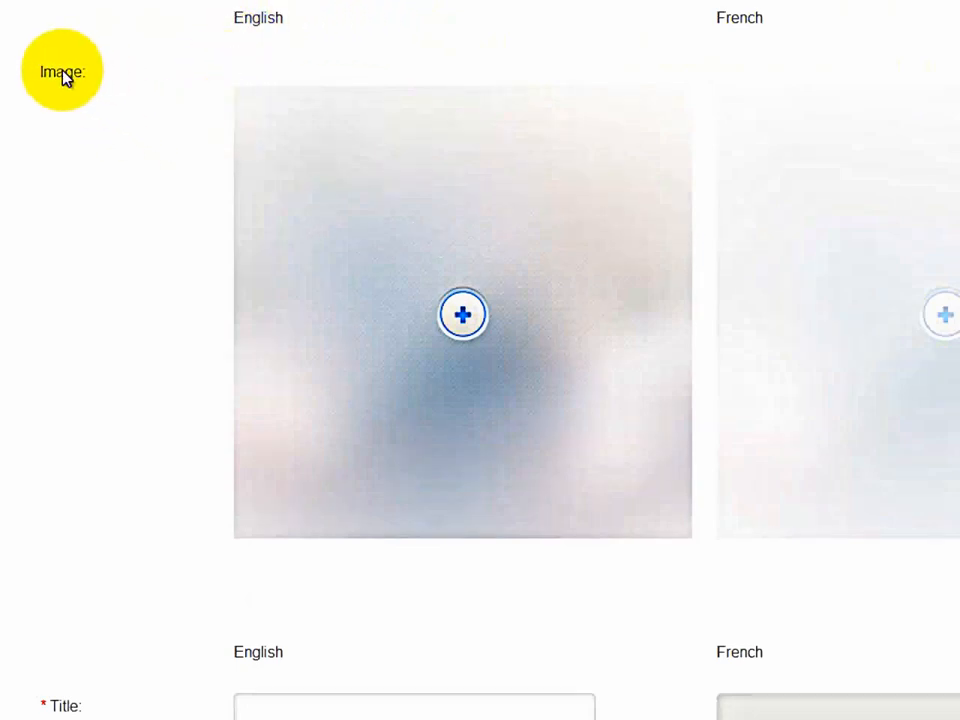
left_click(462, 316)
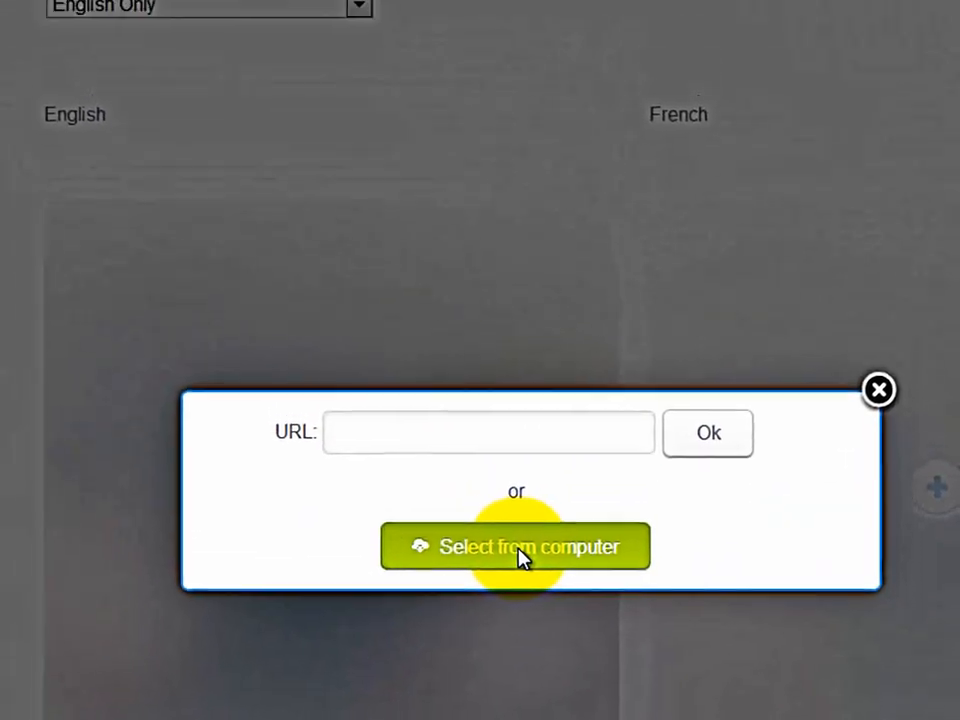
left_click(459, 375)
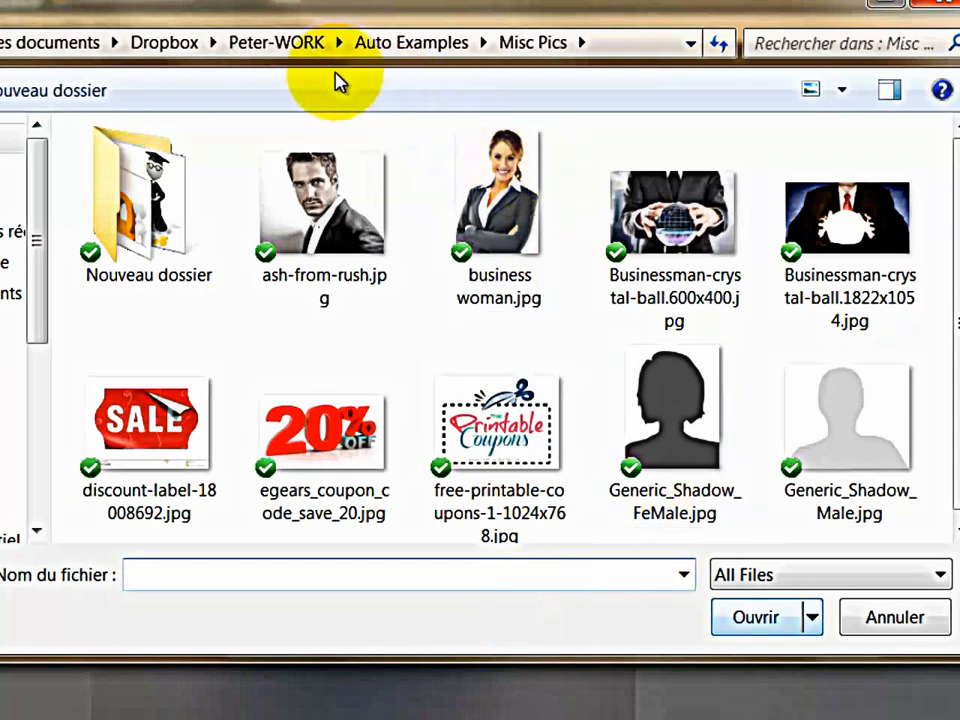
left_click(398, 46)
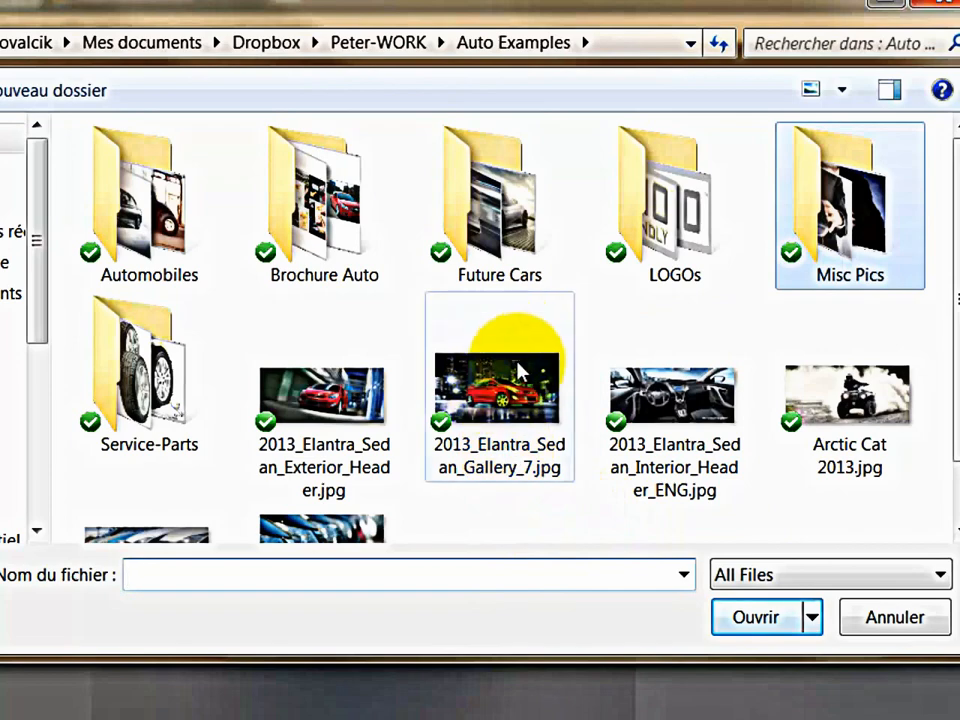
left_click(499, 391)
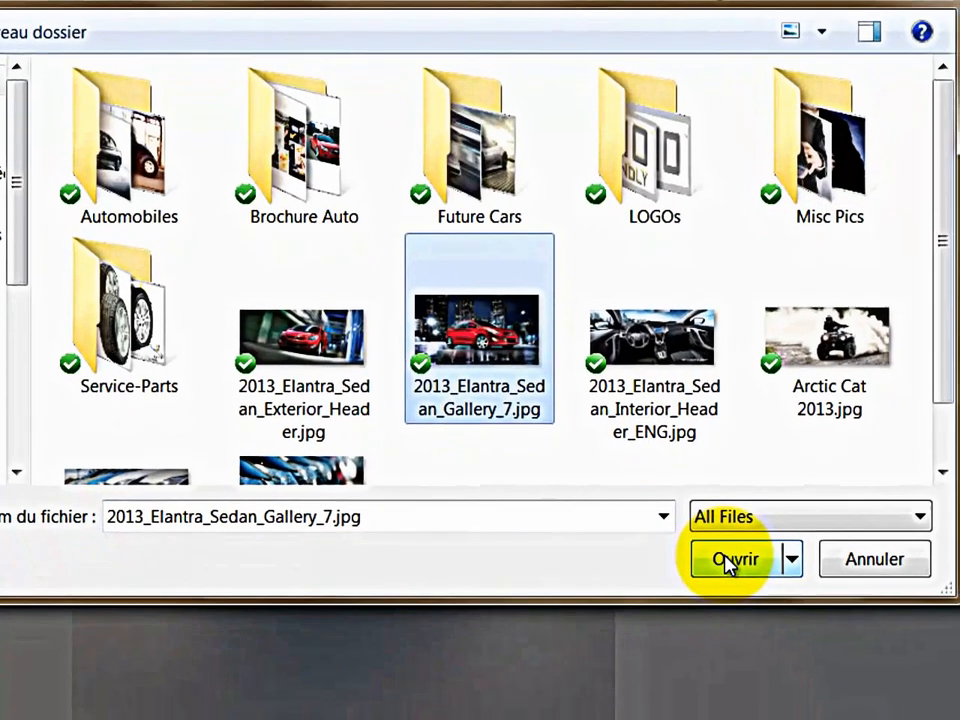
left_click(748, 619)
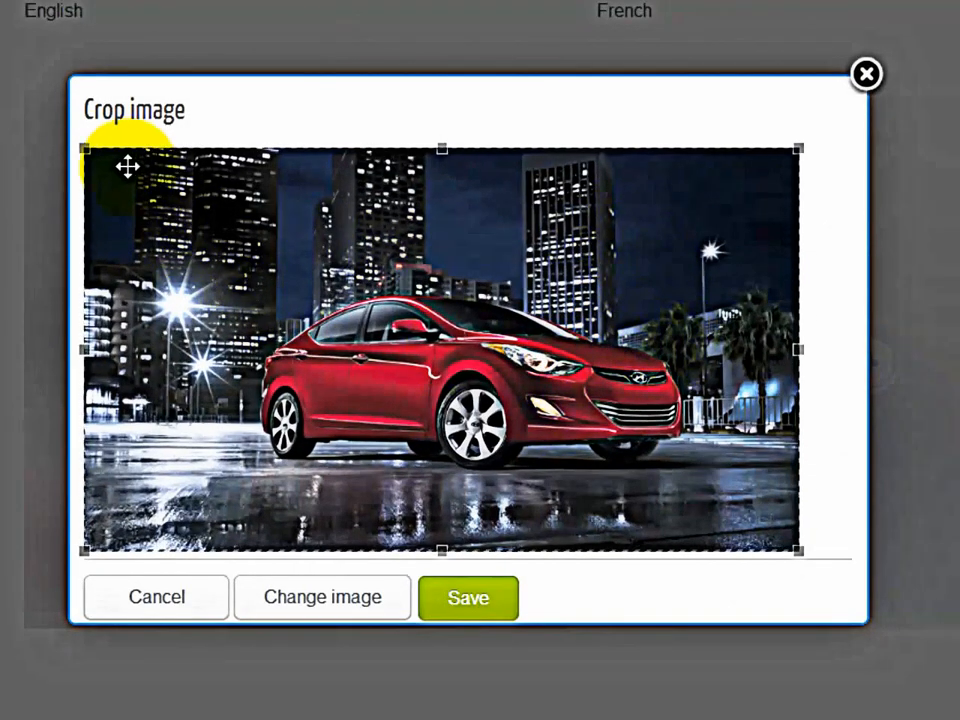
Crop the uploaded image more tightly around the red car from its upper-left and lower-right corners, and save the crop
left_click_drag(86, 149, 206, 226)
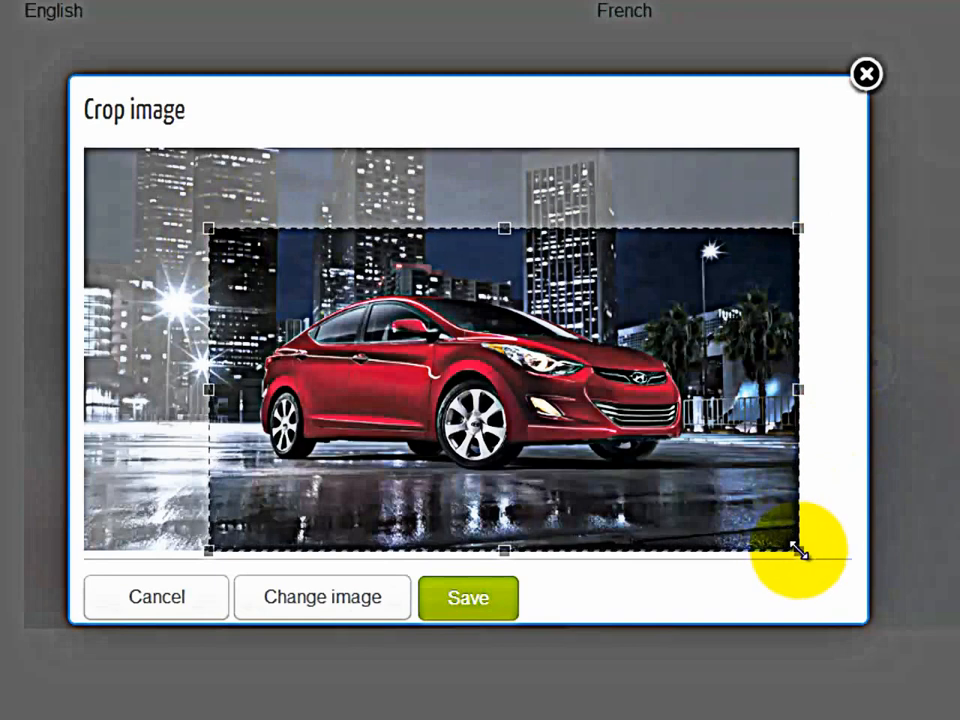
left_click_drag(796, 549, 743, 535)
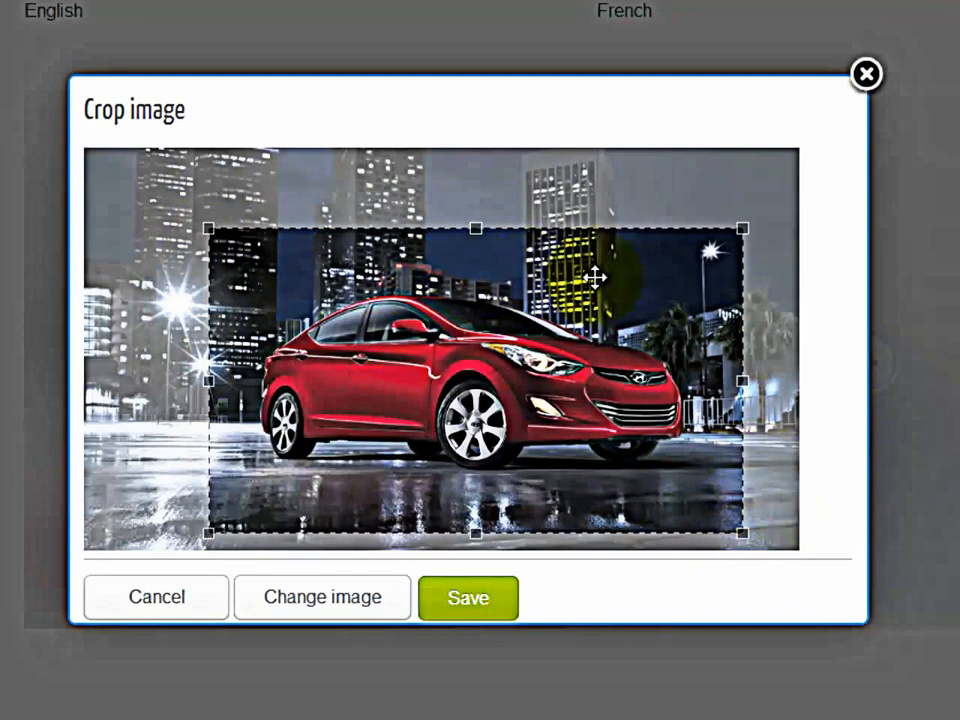
left_click(452, 604)
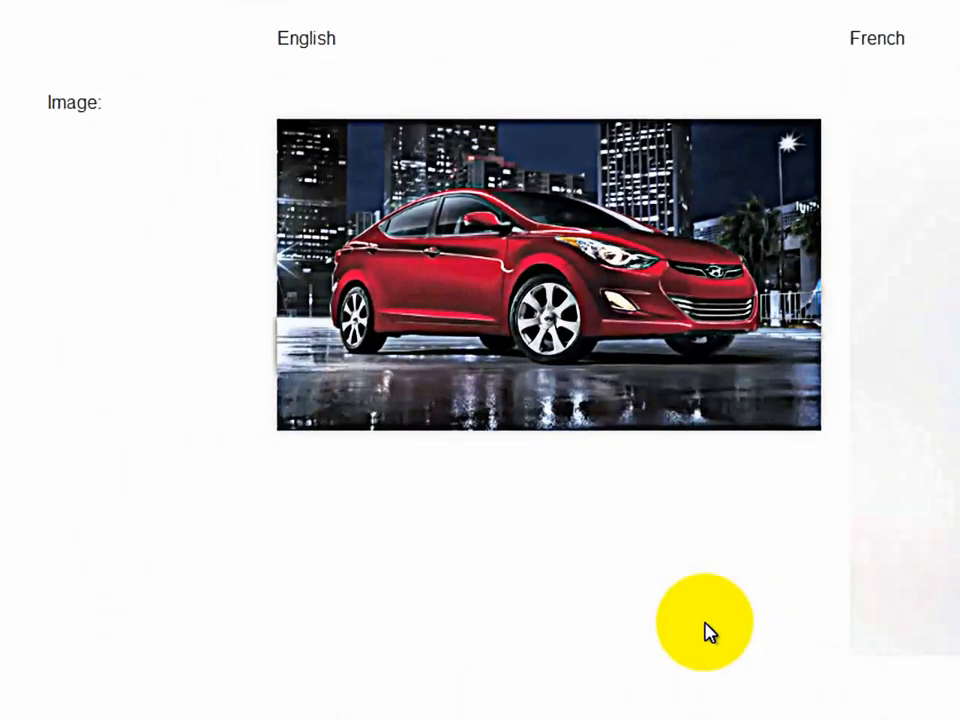
scroll(578, 606, "down", 6)
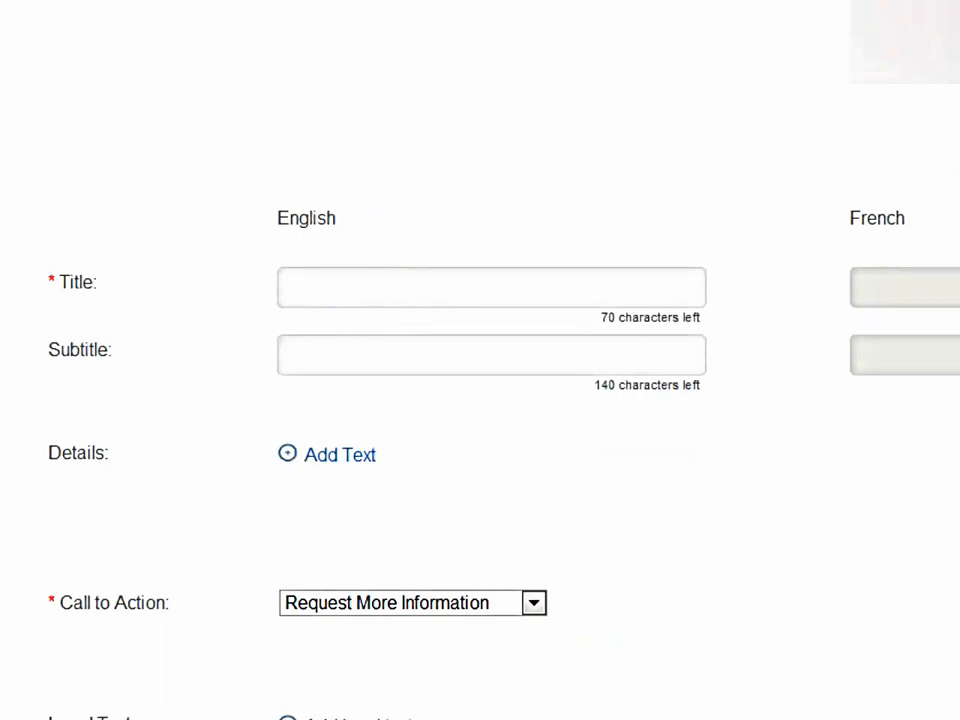
Enter the English title "THE 2013 ELANTRA." and the subtitle "AN AERODYNAMIC BEAUTY." for the promotion
left_click(394, 289)
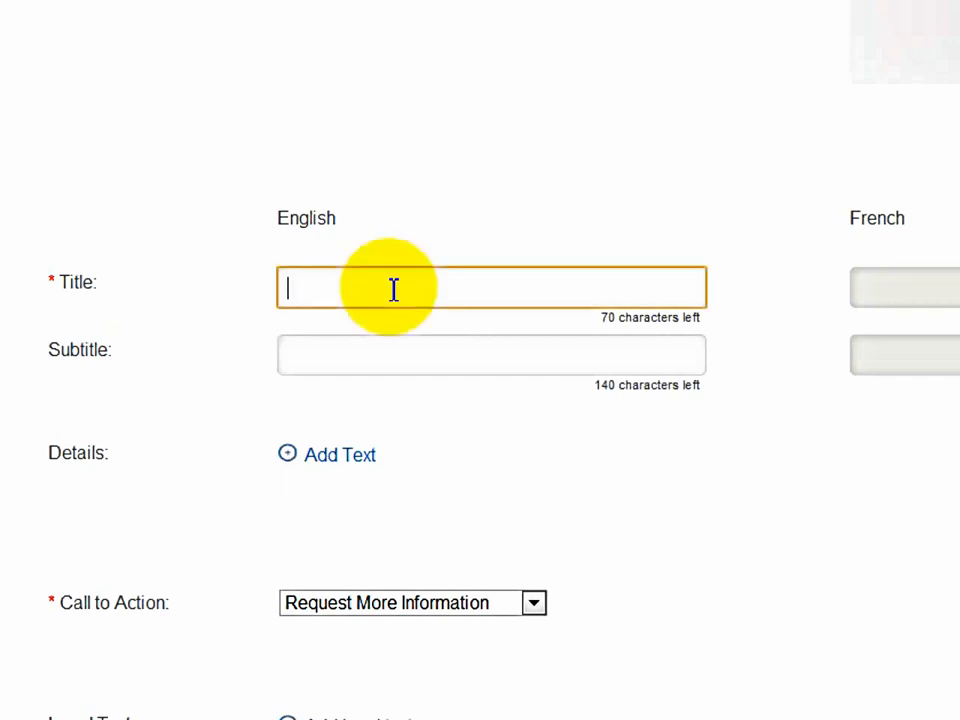
type("THE 2013 ELANTRA.")
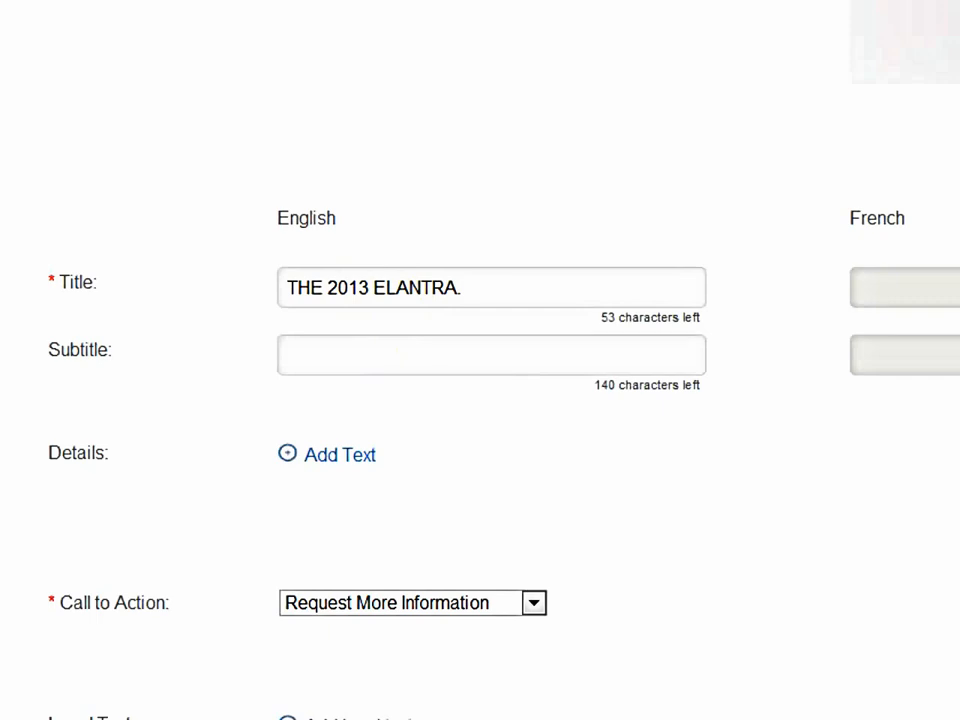
left_click(369, 358)
type("AN AERODYNAMIC BEAUTY.")
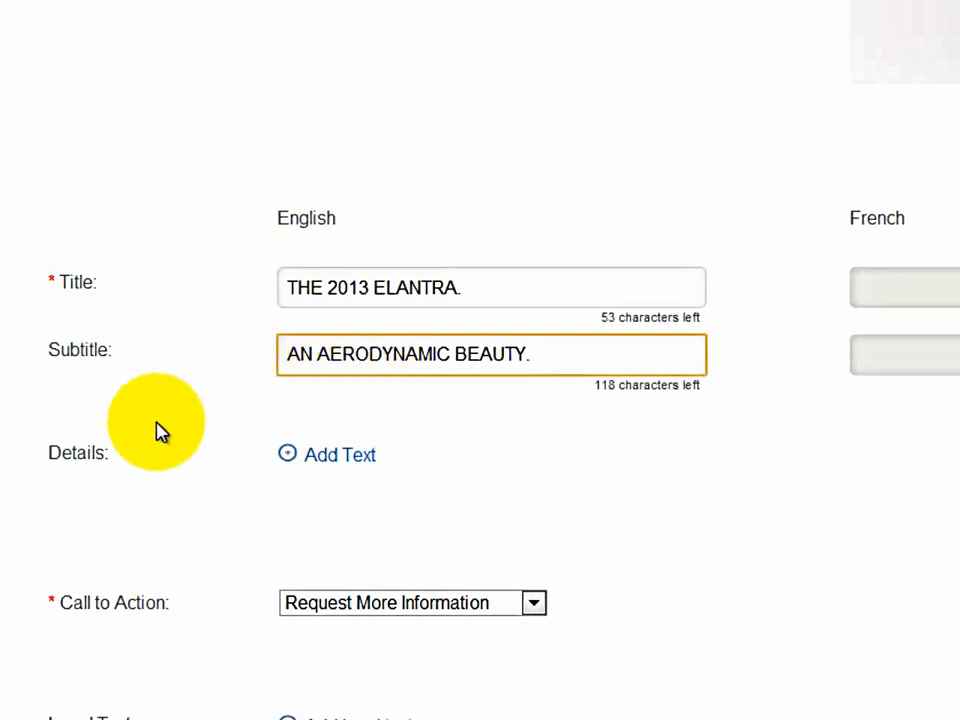
Add English details text to the promotion by pasting the copied Elantra description with its INTERIOR section
left_click(330, 463)
scroll(436, 318, "down", 2)
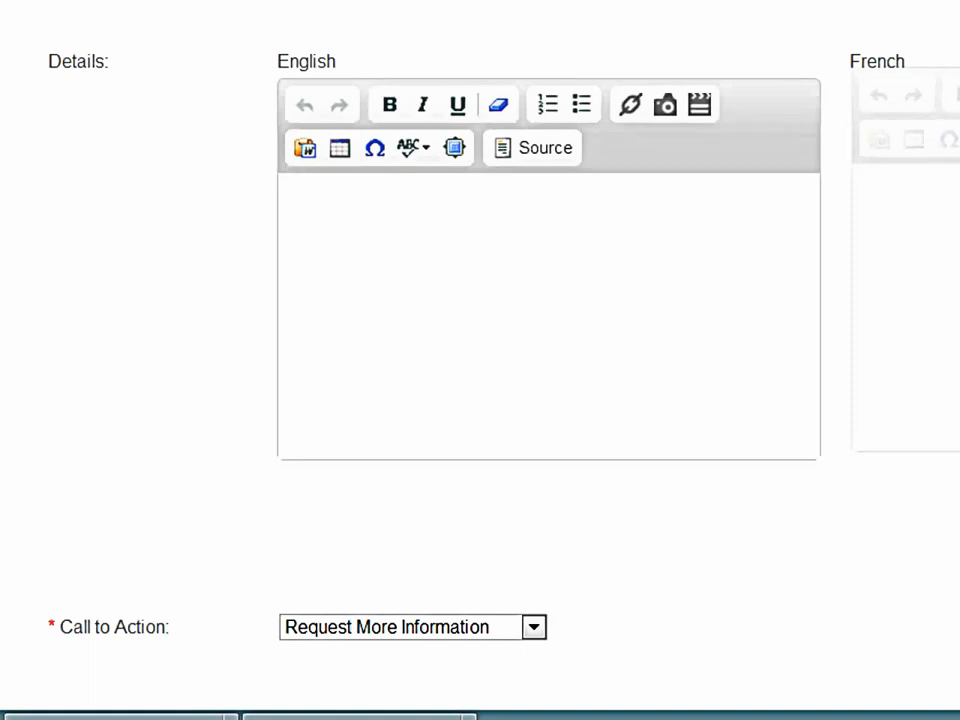
left_click(405, 251)
key("ctrl+v")
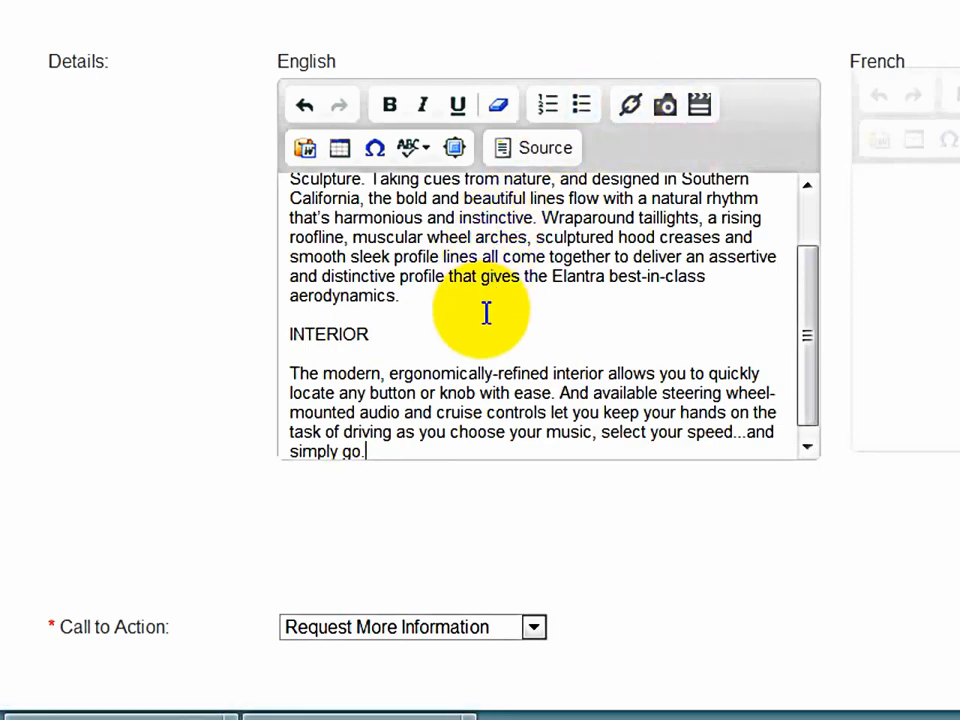
scroll(486, 313, "down", 2)
Start a link two lines below the details text, and copy the 2013 Hyundai Elantra page's address from the PTL Boul Saint-Laurent website
key("Return")
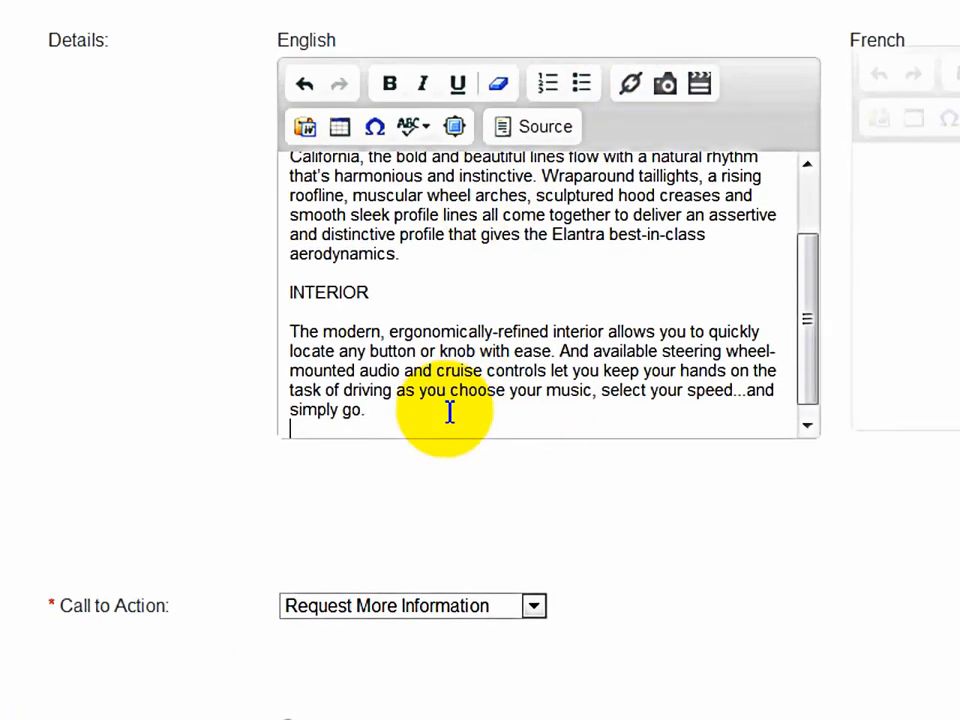
key("Return")
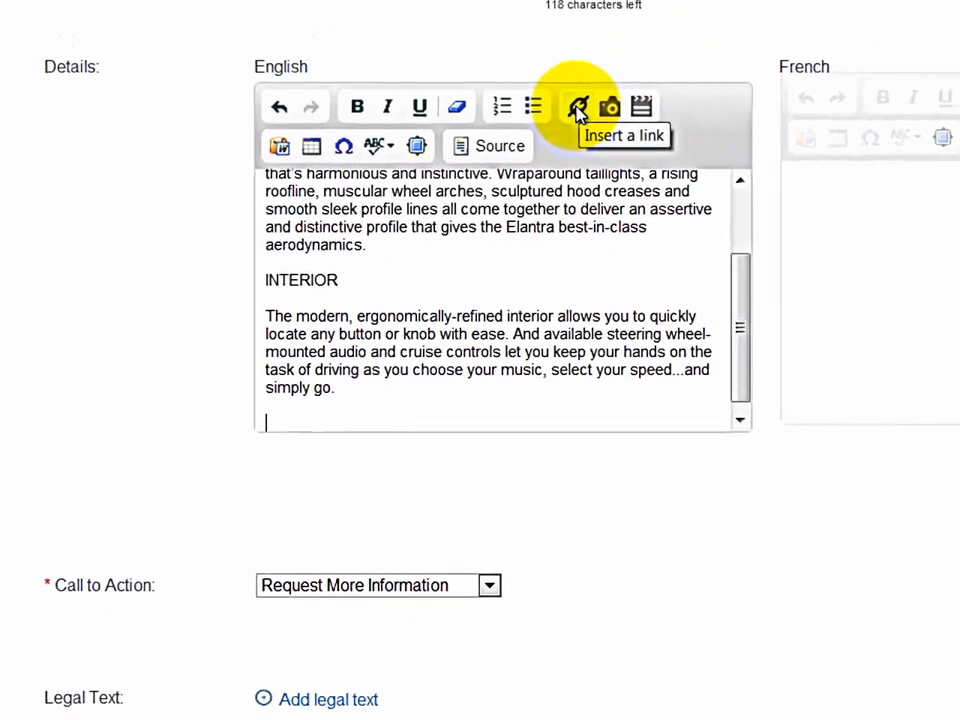
left_click(578, 108)
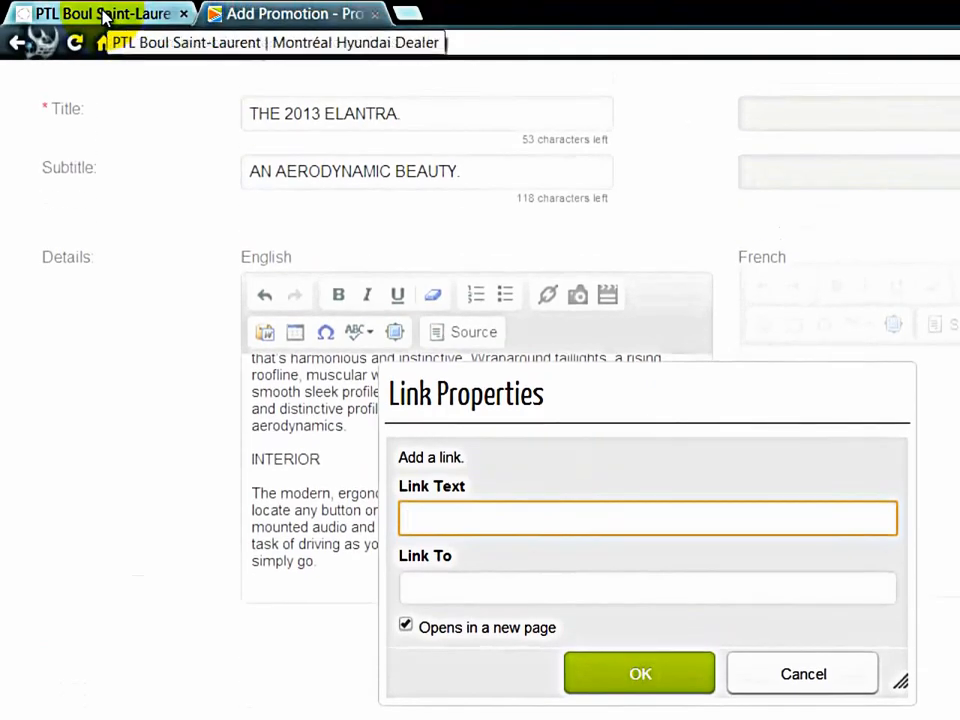
left_click(104, 14)
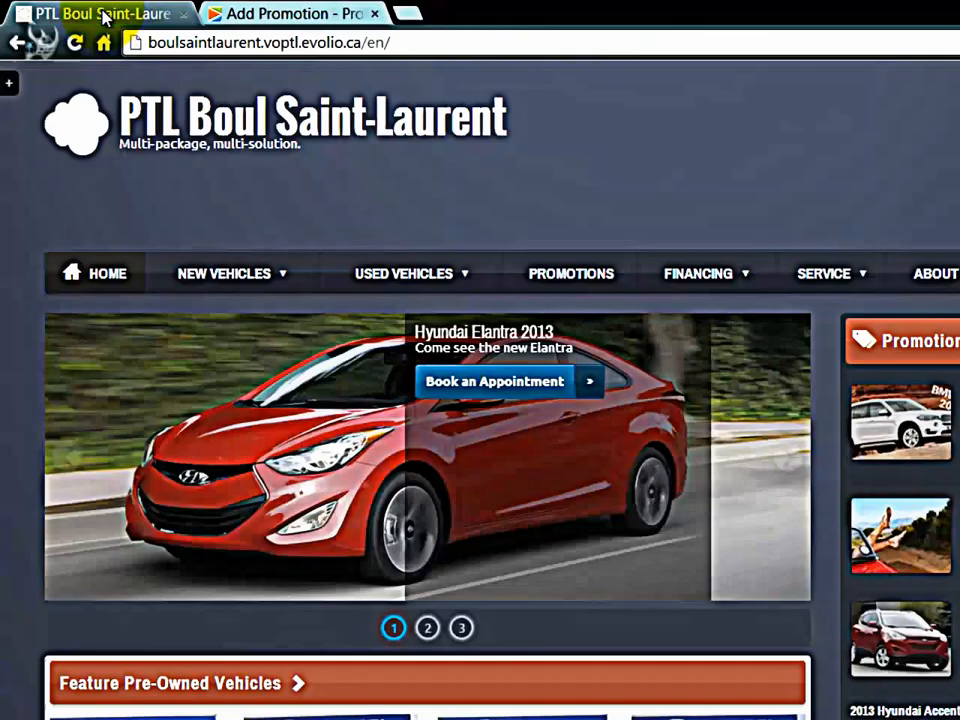
mouse_move(238, 285)
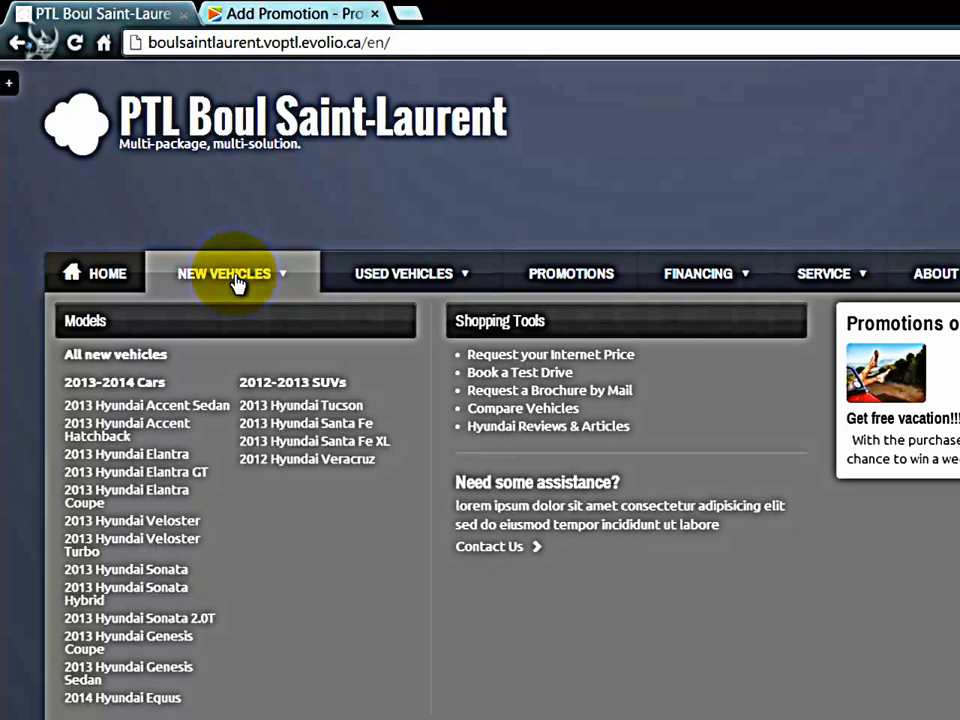
left_click(121, 456)
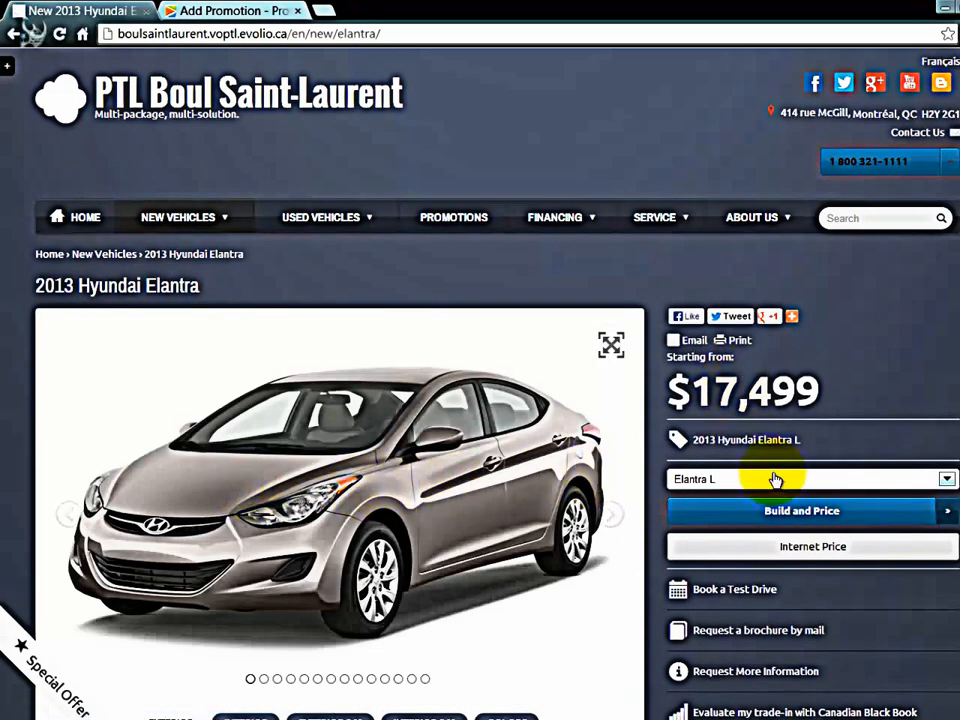
scroll(456, 425, "down", 4)
scroll(253, 549, "down", 3)
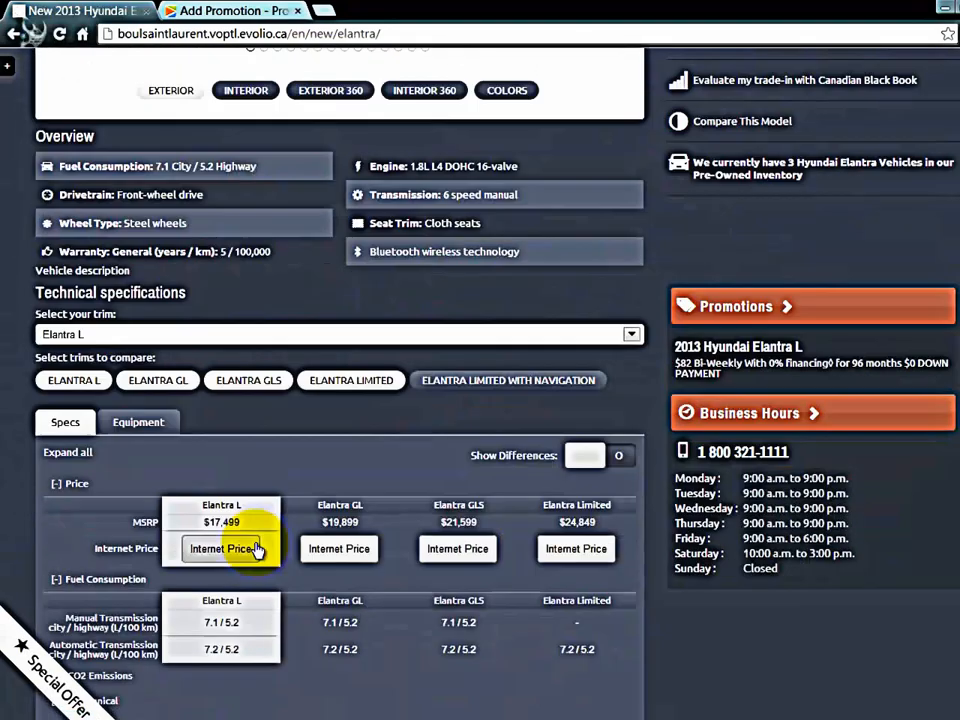
scroll(255, 548, "up", 7)
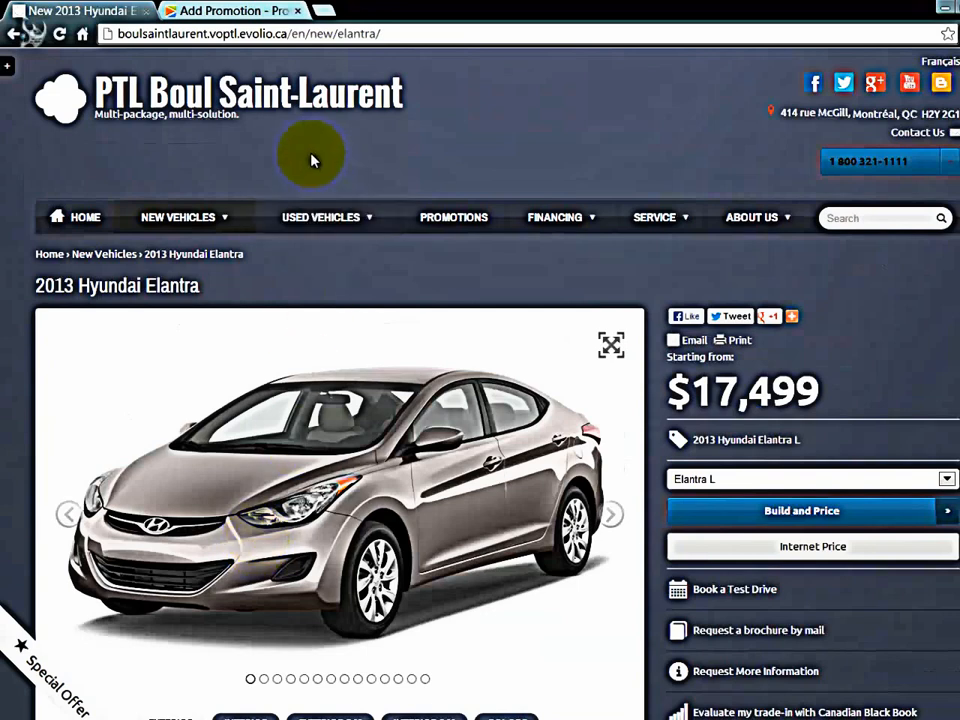
left_click(282, 37)
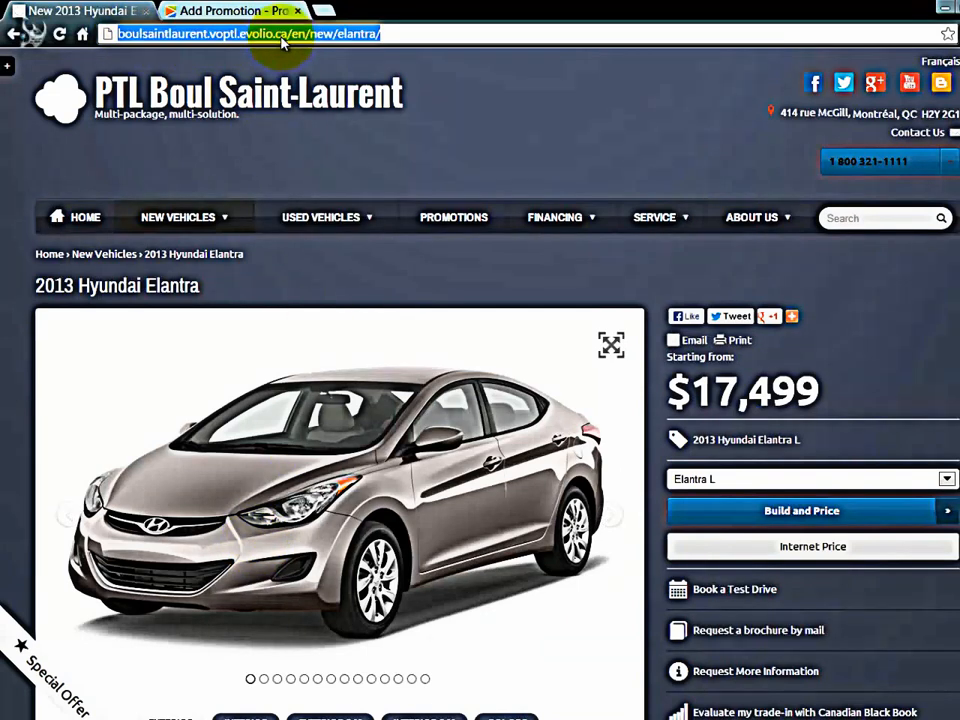
right_click(280, 42)
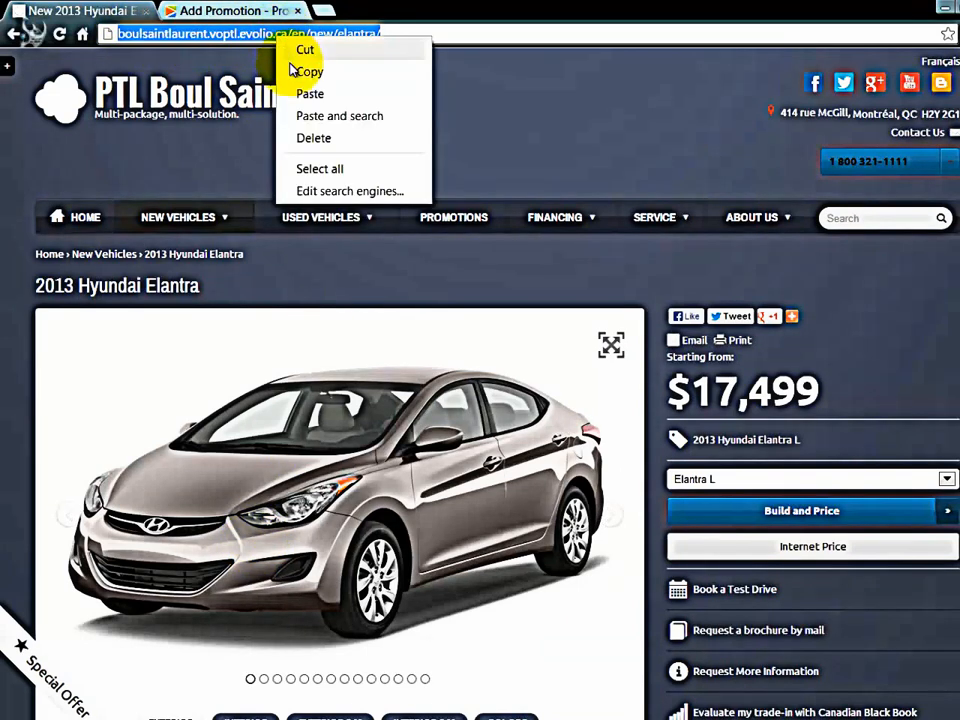
left_click(300, 73)
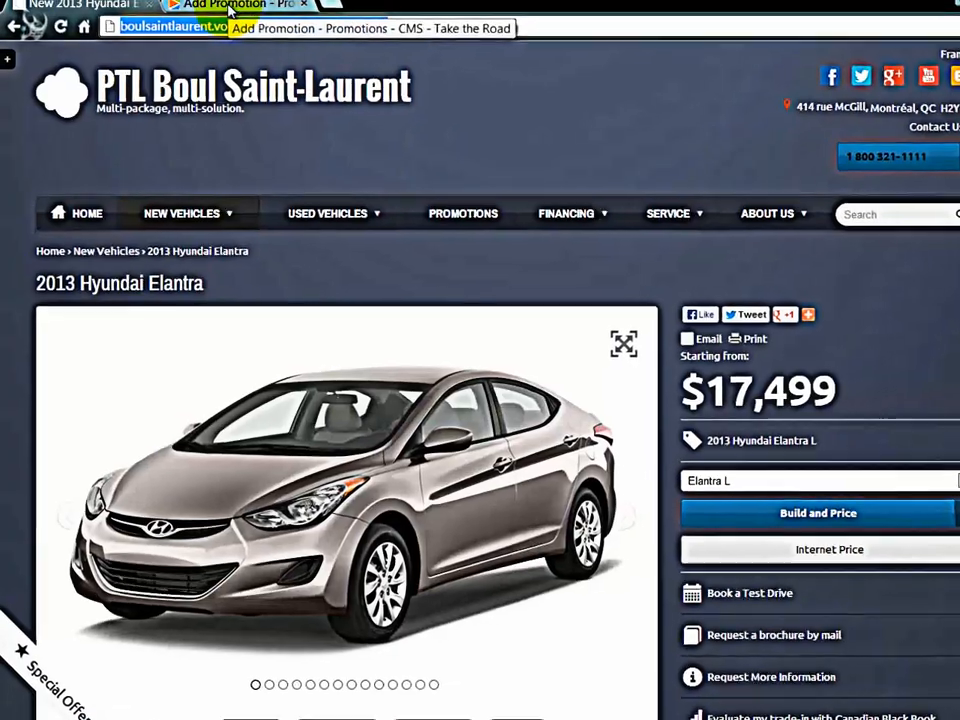
Back in the promotion, insert the link "Click here to see more information on the Hyundai Elantra 2013" pointing to the copied Elantra page address
left_click(226, 18)
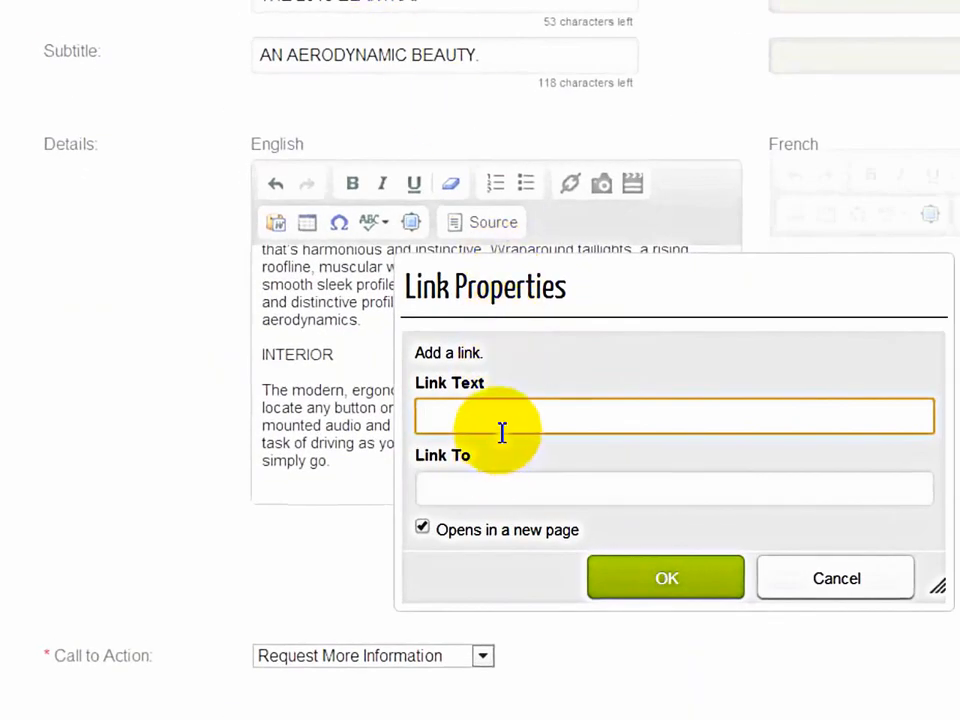
left_click(475, 490)
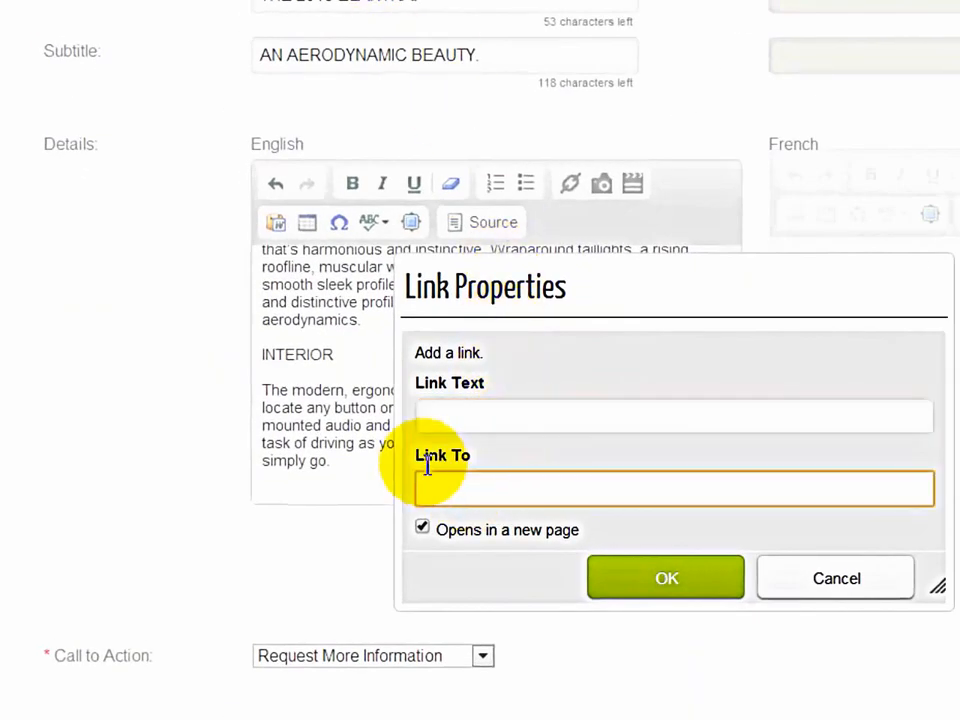
right_click(448, 497)
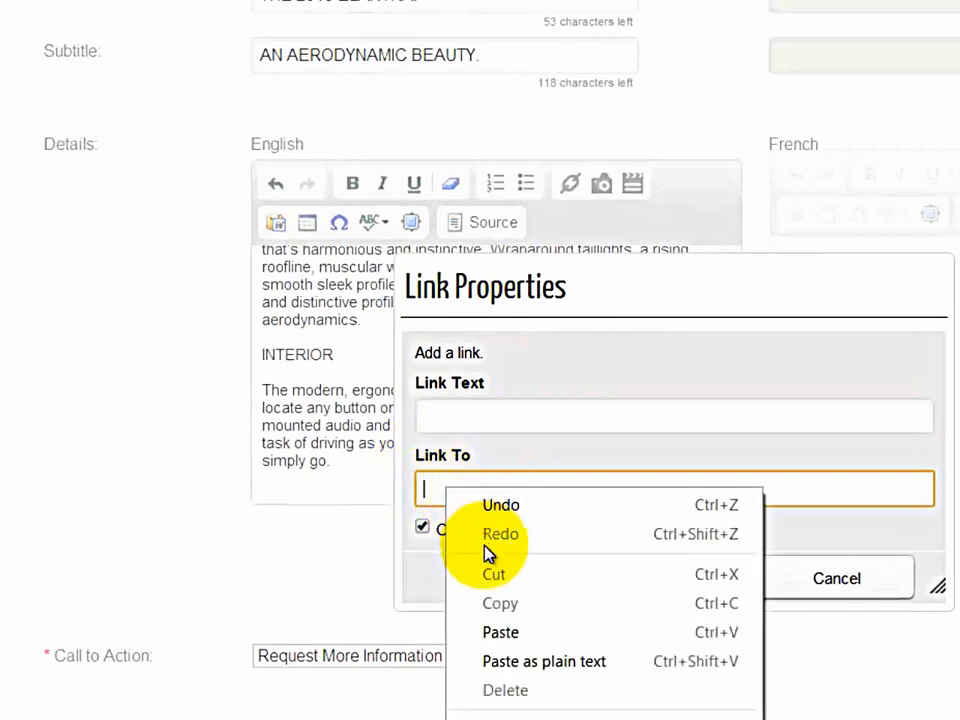
left_click(501, 634)
left_click(481, 413)
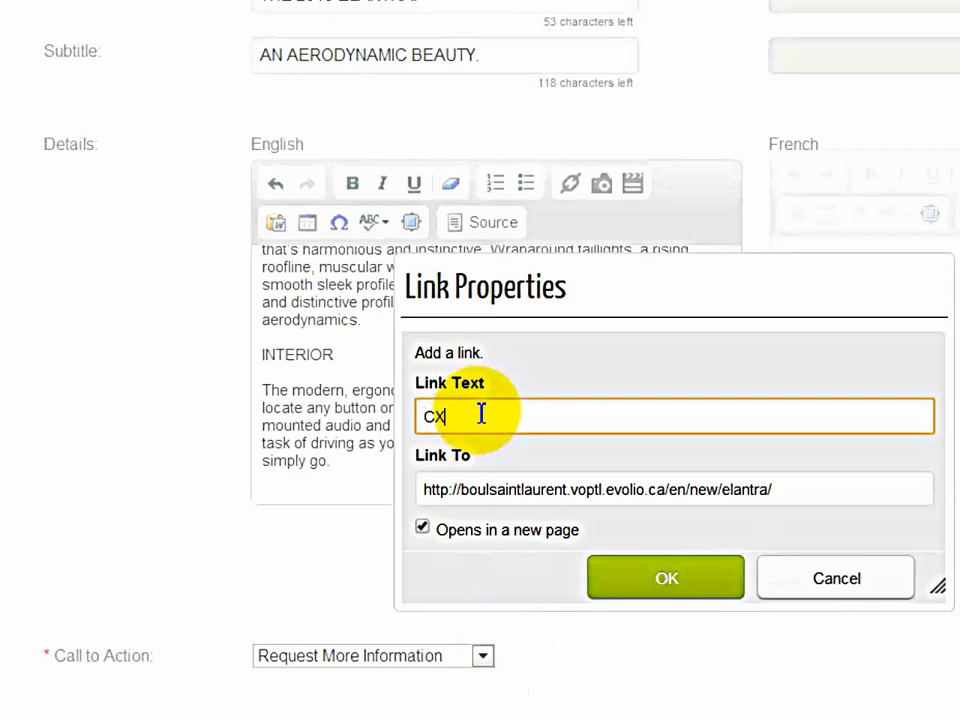
key("ctrl+v")
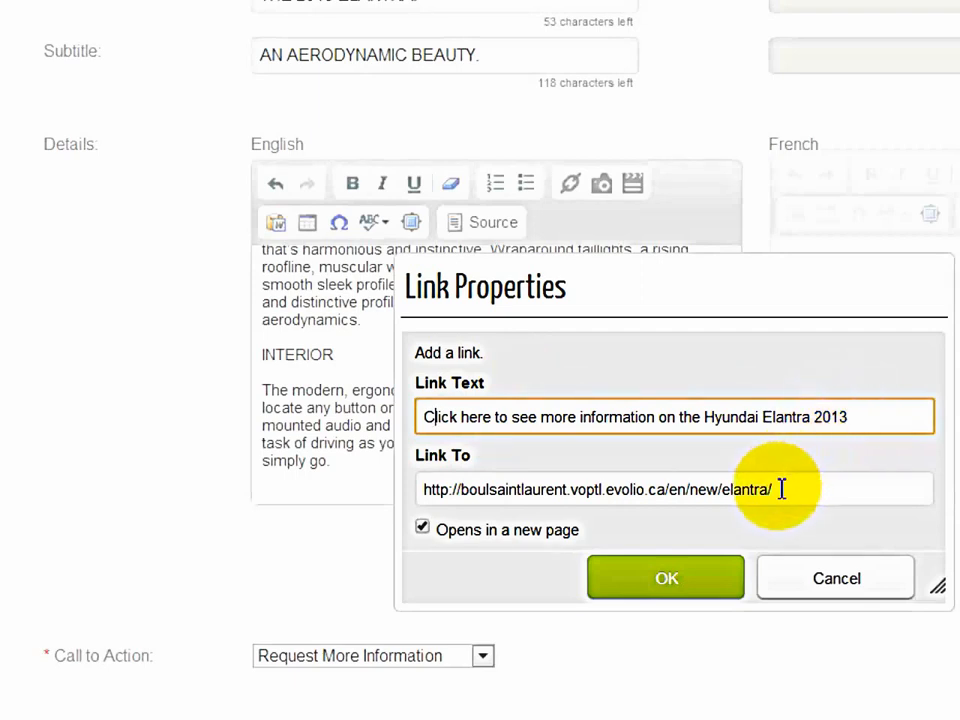
left_click(663, 588)
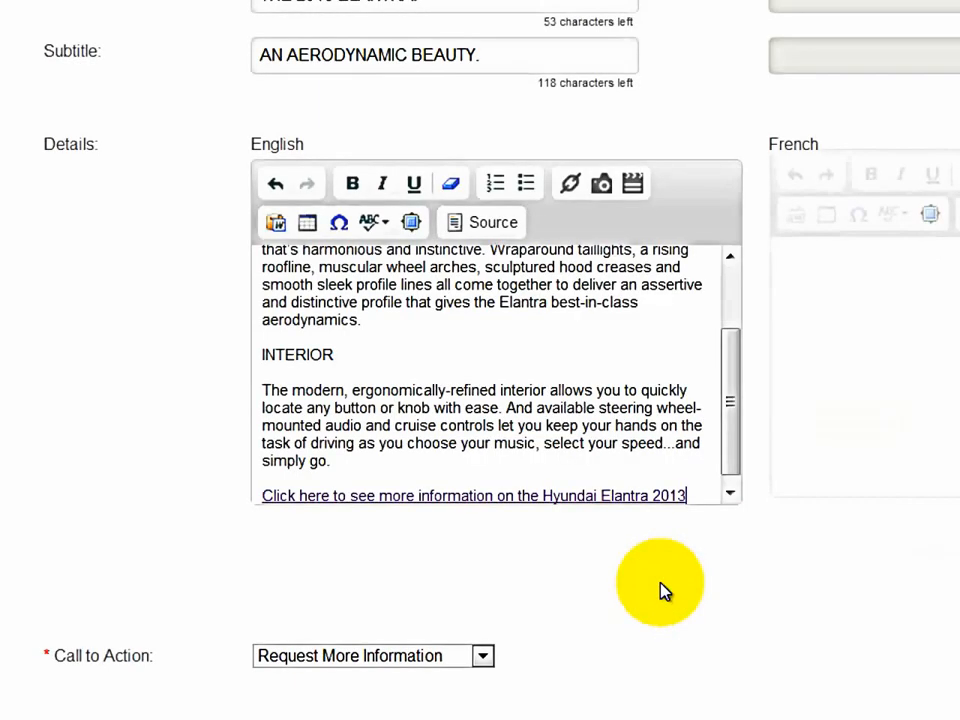
Upload 2013_Elantra_Sedan_Interior_Header_ENG.jpg from the computer as an image on a new line below the link in the details text
left_click(730, 492)
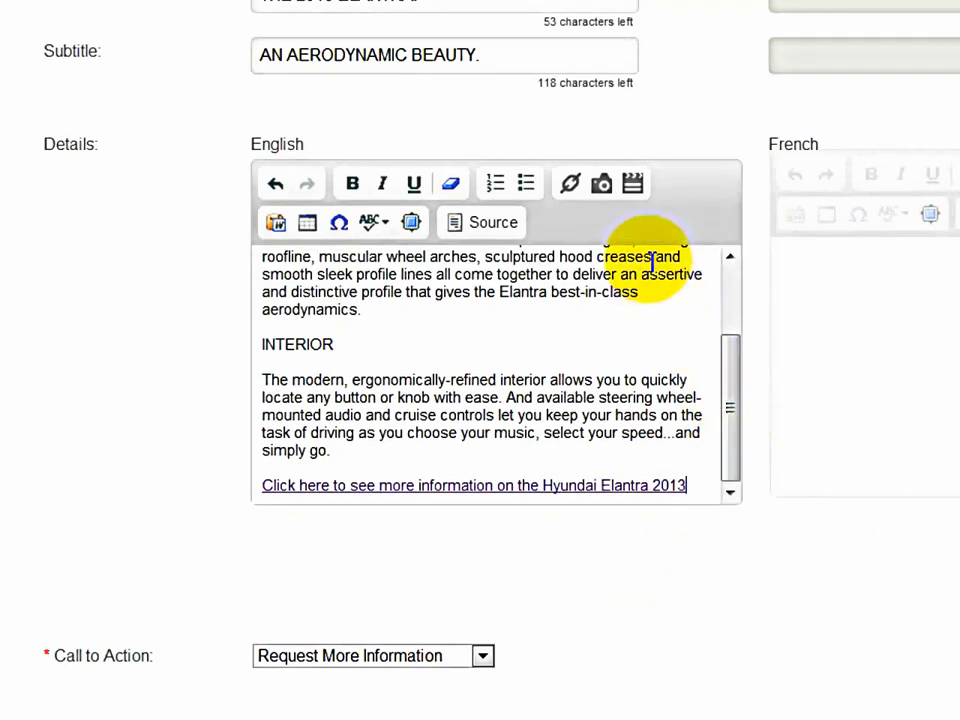
key("Return")
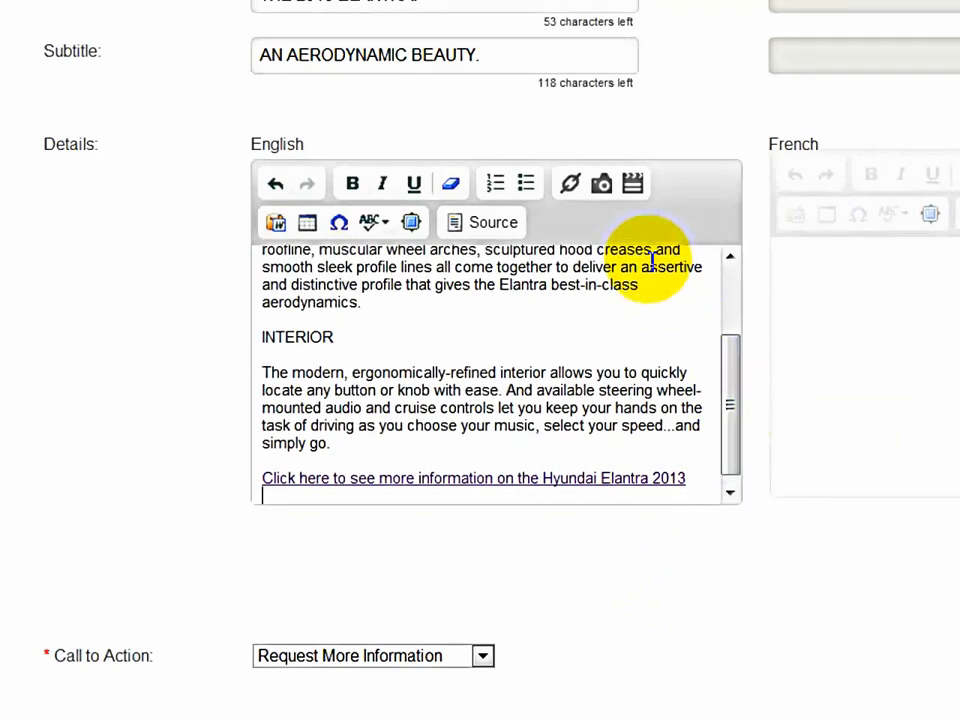
left_click(602, 183)
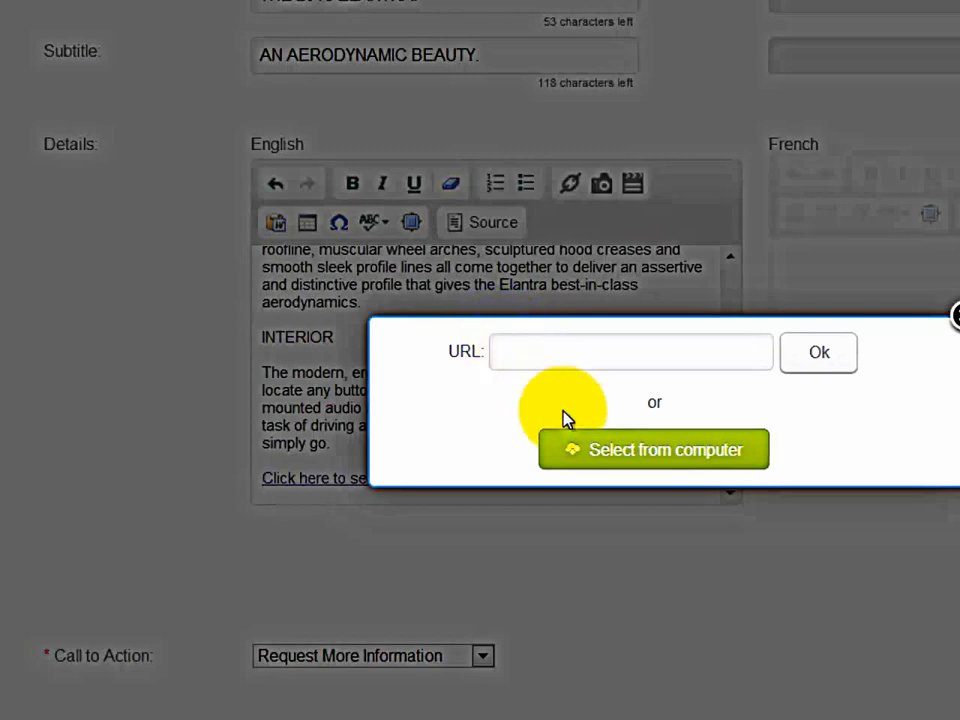
left_click(655, 458)
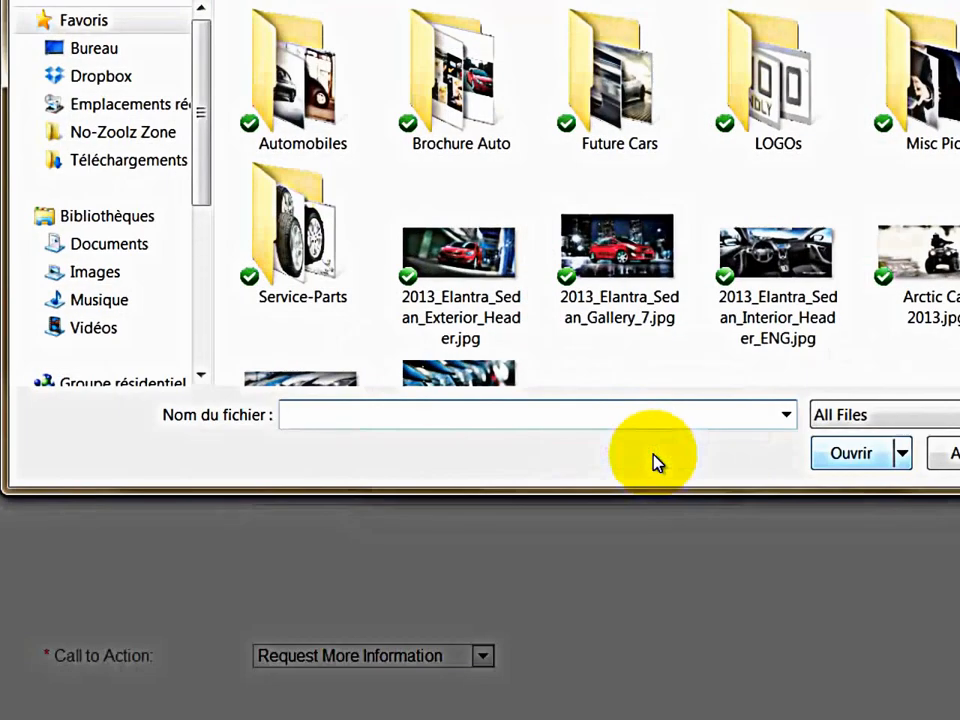
left_click(779, 255)
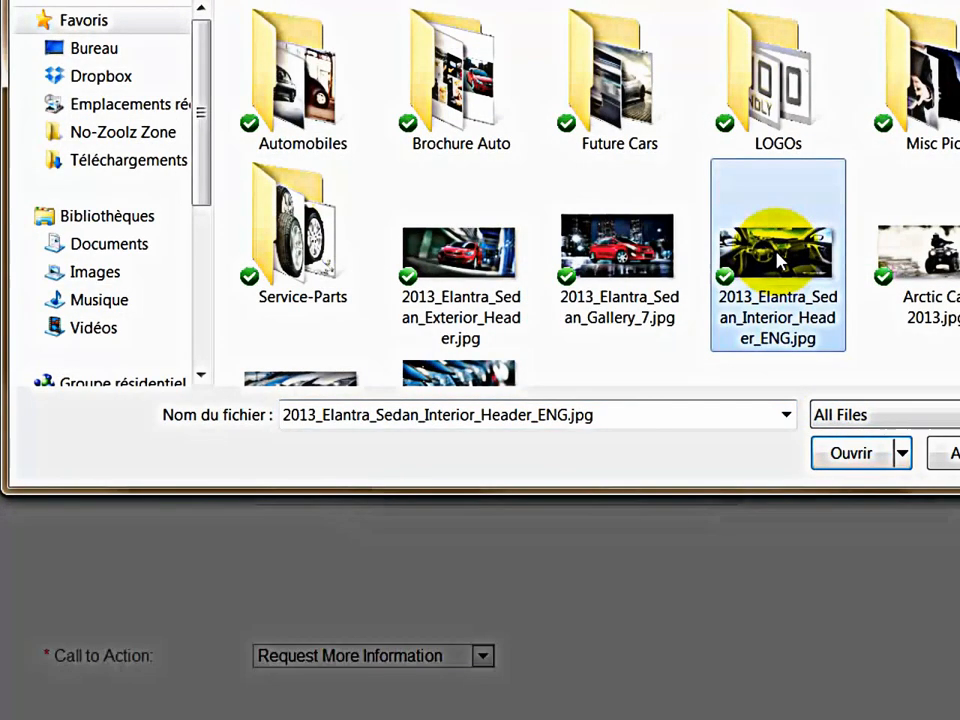
left_click(845, 455)
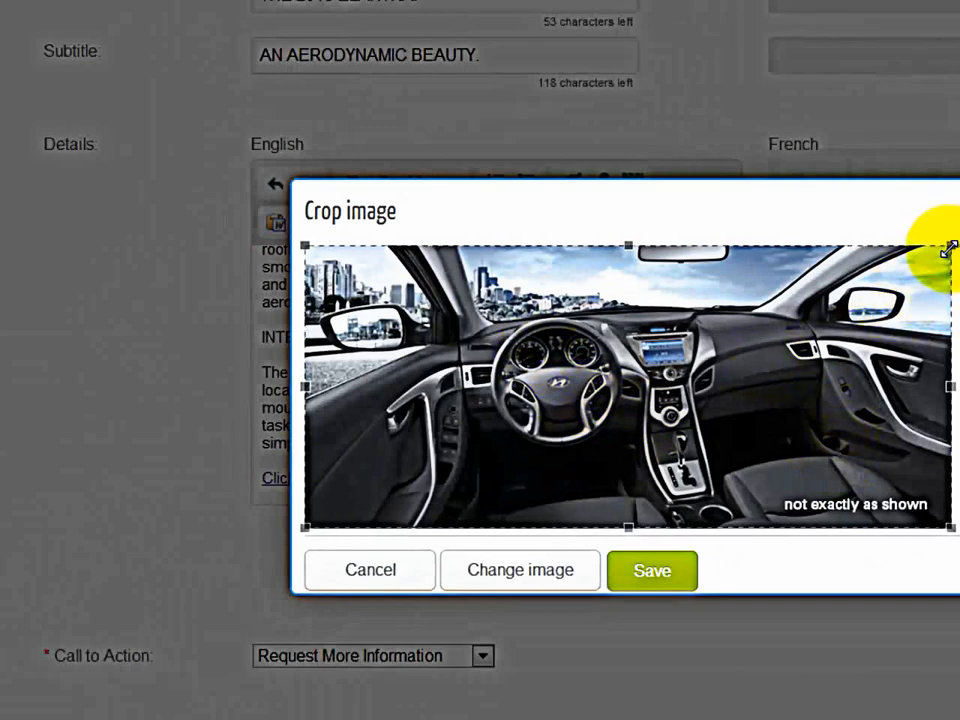
Crop the interior image slightly smaller, shift the crop area up to its upper edge, and save it into the details text
left_click_drag(948, 248, 895, 273)
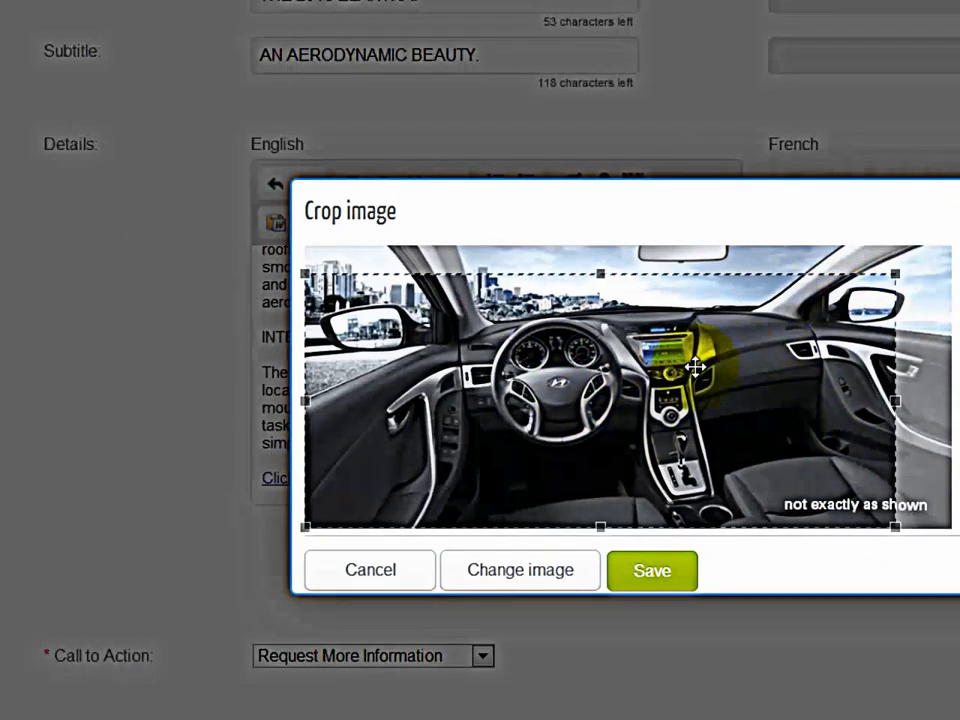
mouse_move(695, 367)
left_mouse_down()
mouse_move(690, 350)
mouse_move(703, 351)
mouse_move(687, 344)
left_mouse_up()
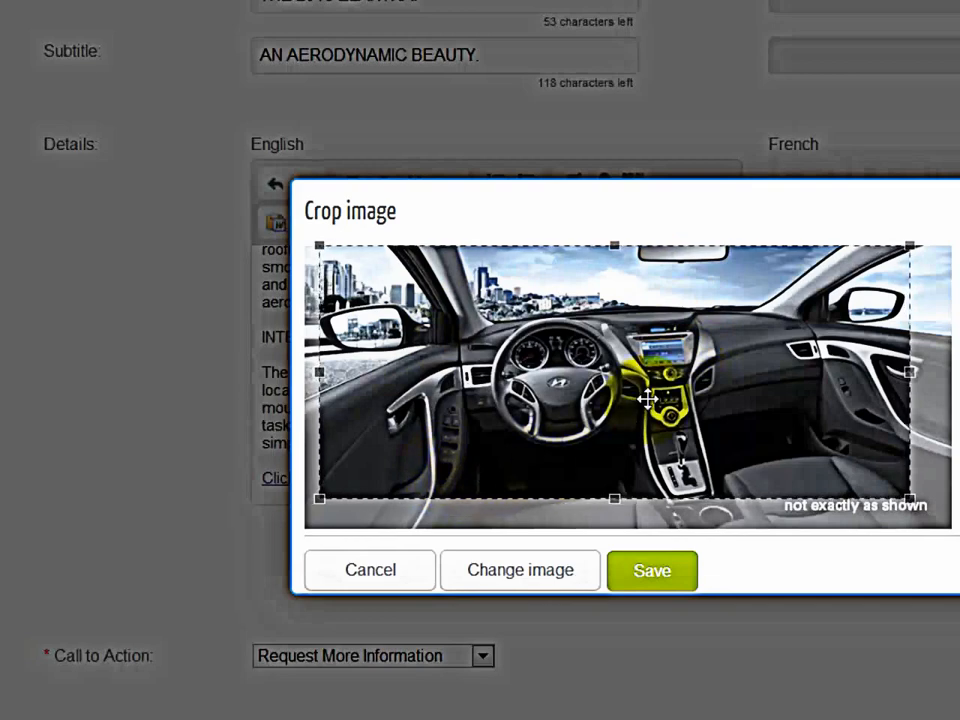
left_click(658, 586)
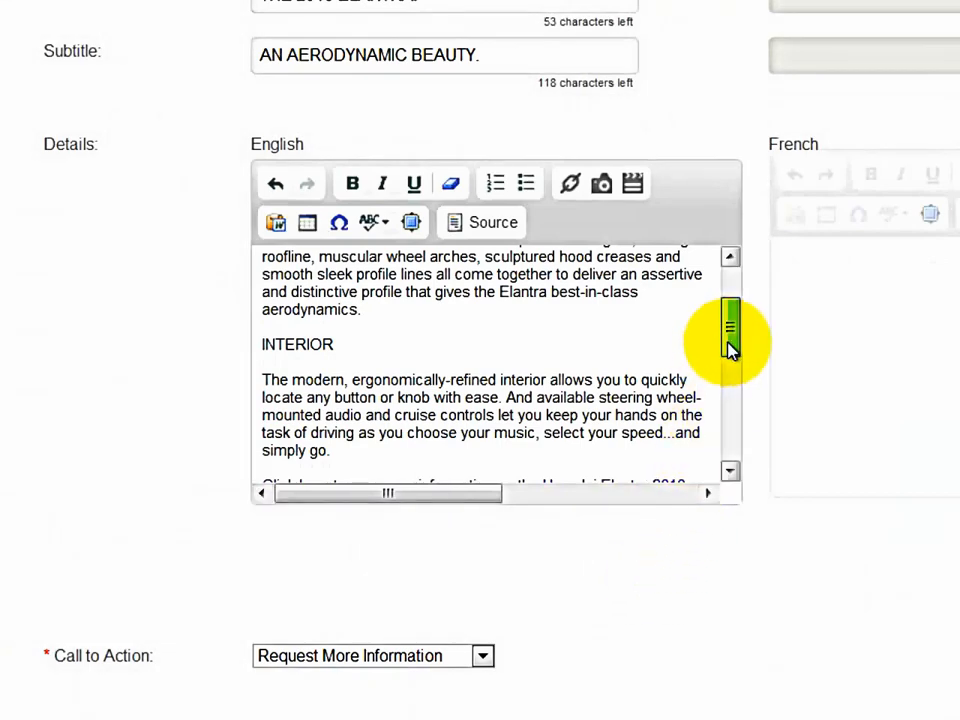
Add a new line below the interior image in the details text and start inserting a video there
left_click_drag(731, 345, 731, 414)
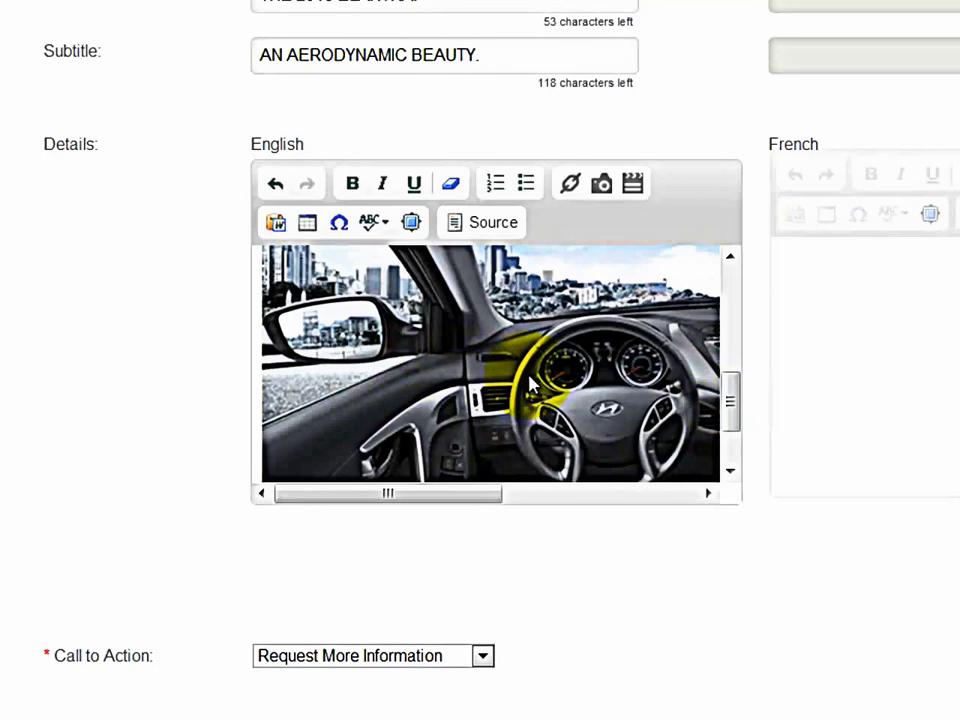
left_click_drag(735, 418, 728, 463)
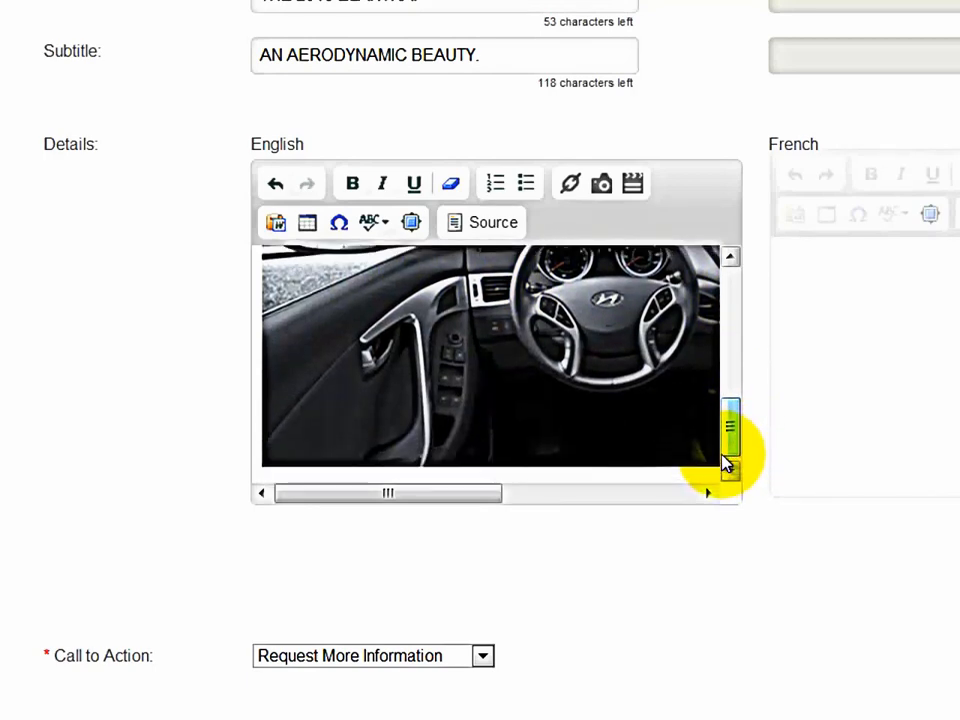
key("Return")
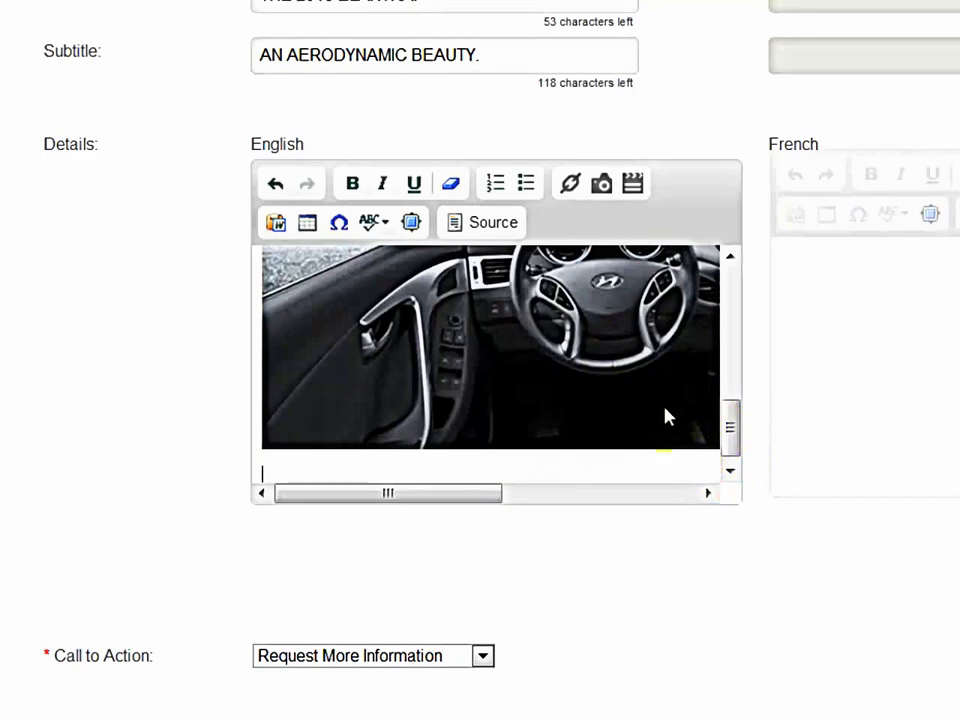
left_click(632, 185)
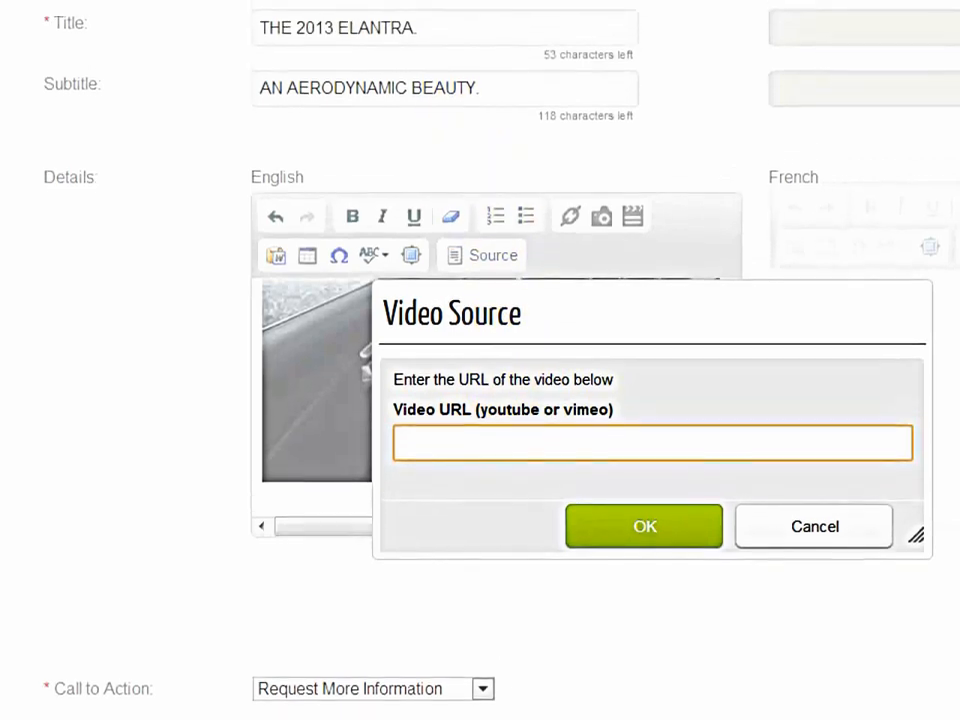
Go to youtube.com in a separate browser tab and search for "2013 hyundai elantra"
left_click(430, 16)
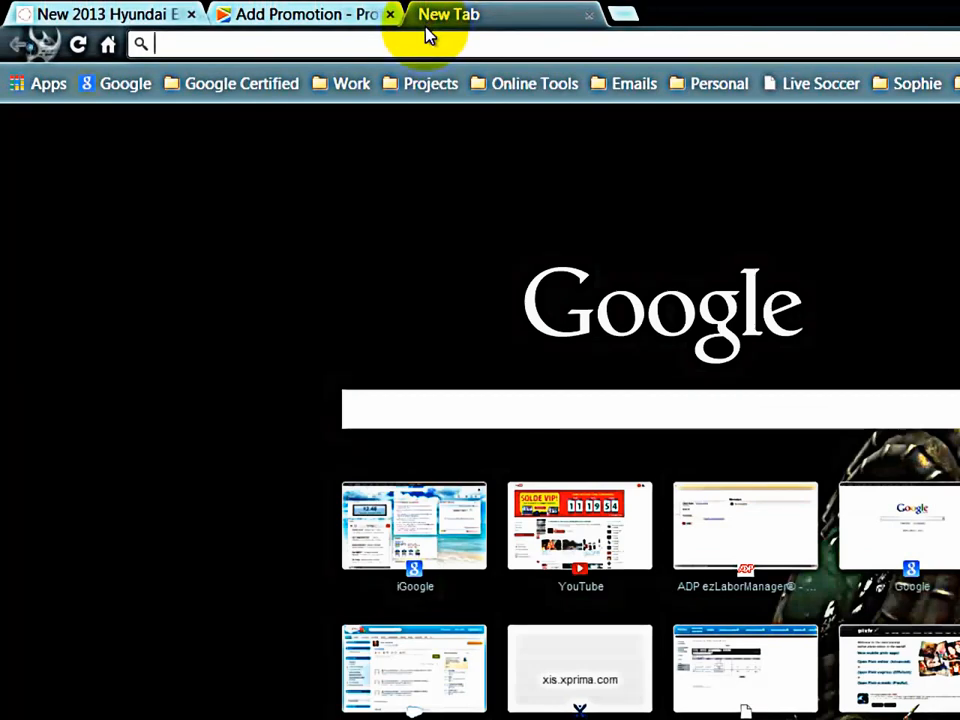
type("youtube.com")
key("Return")
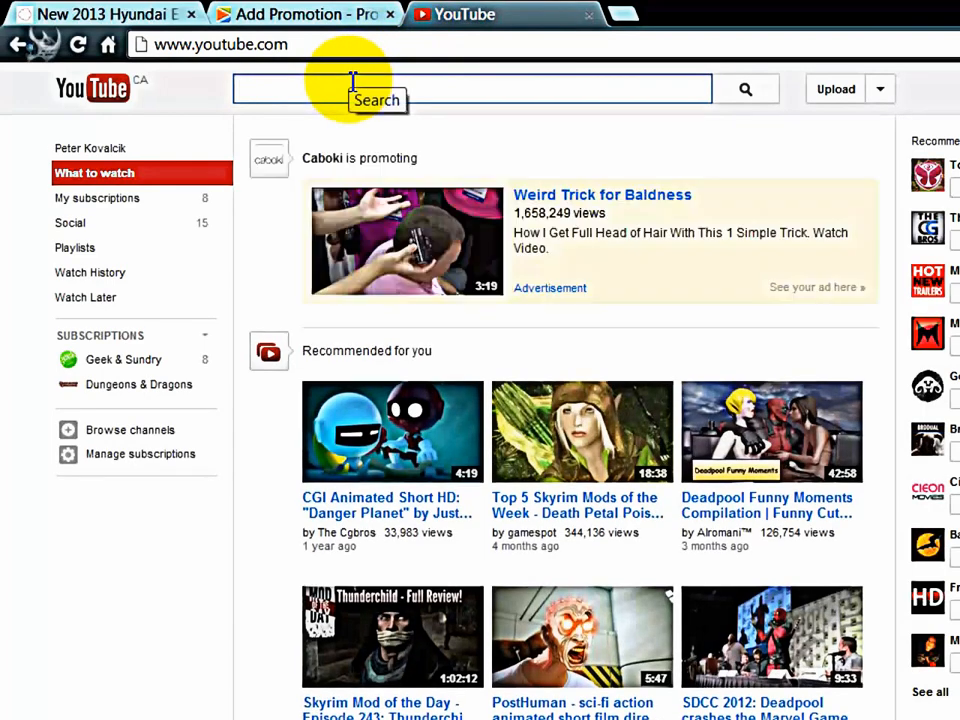
type("2013 ")
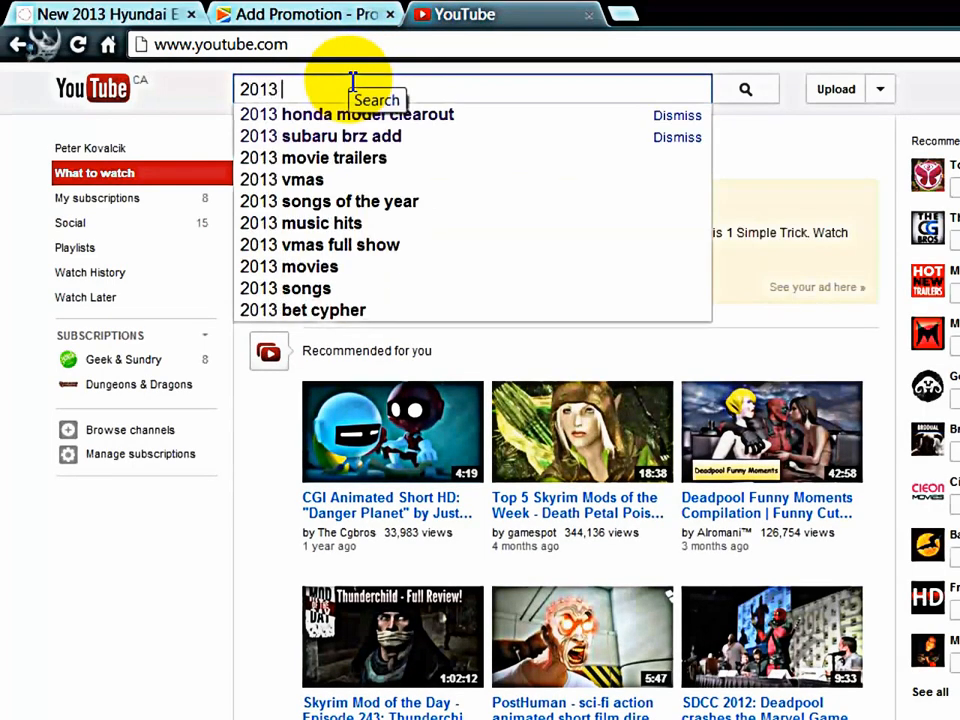
type("elantra")
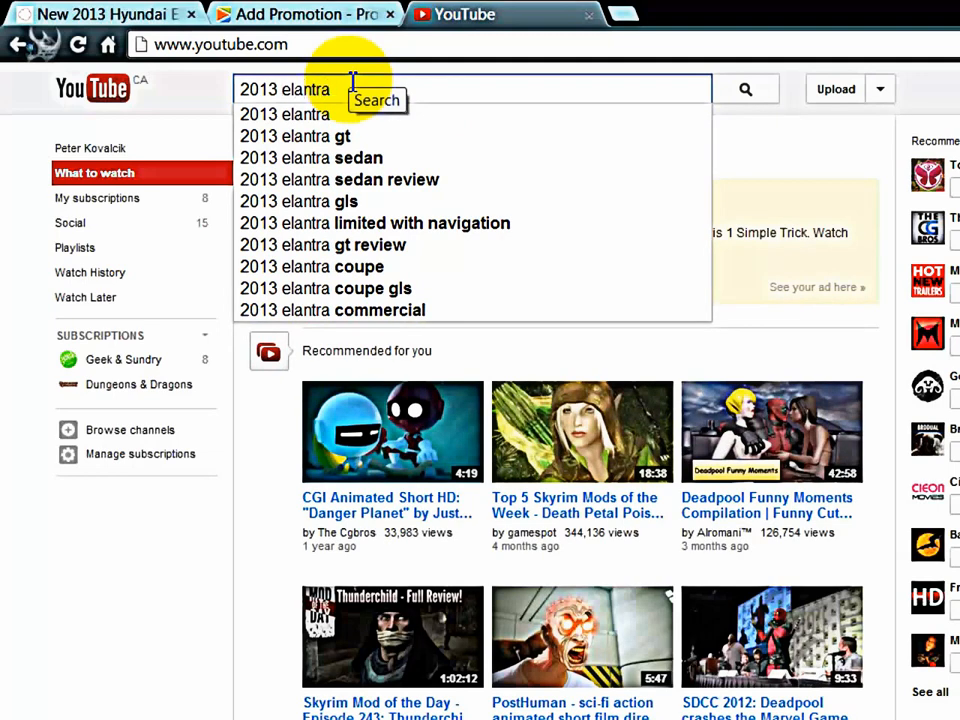
key("ctrl+Left")
type("hyunda")
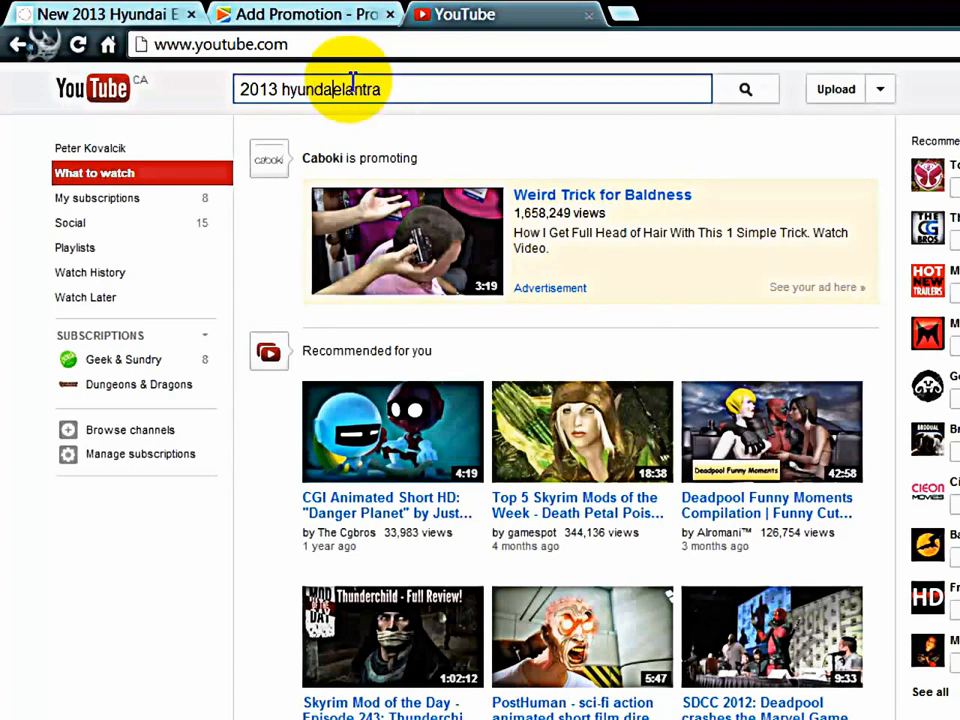
type("i")
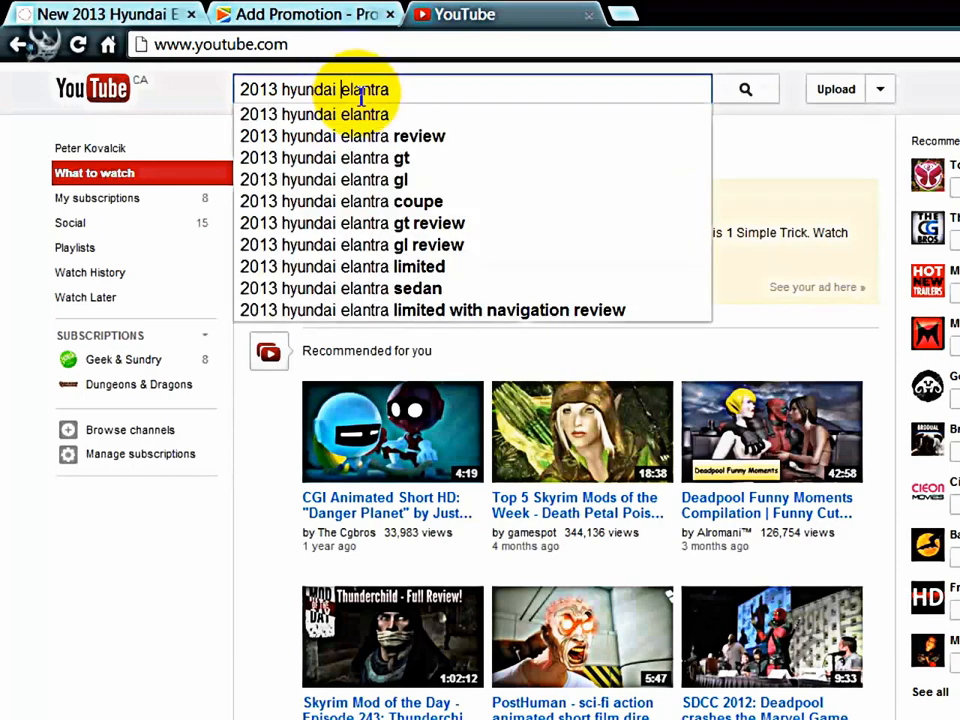
left_click(376, 116)
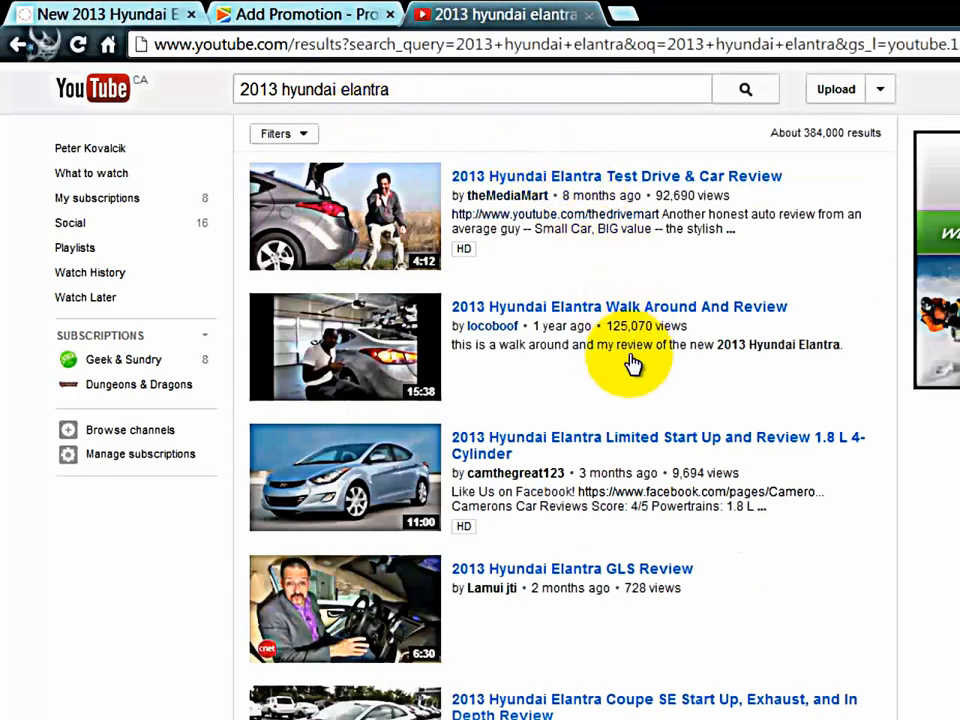
Open the video "2013 Hyundai Elantra Limited Start Up and Review 1.8 L 4-Cylinder" and copy its share link
left_click(357, 497)
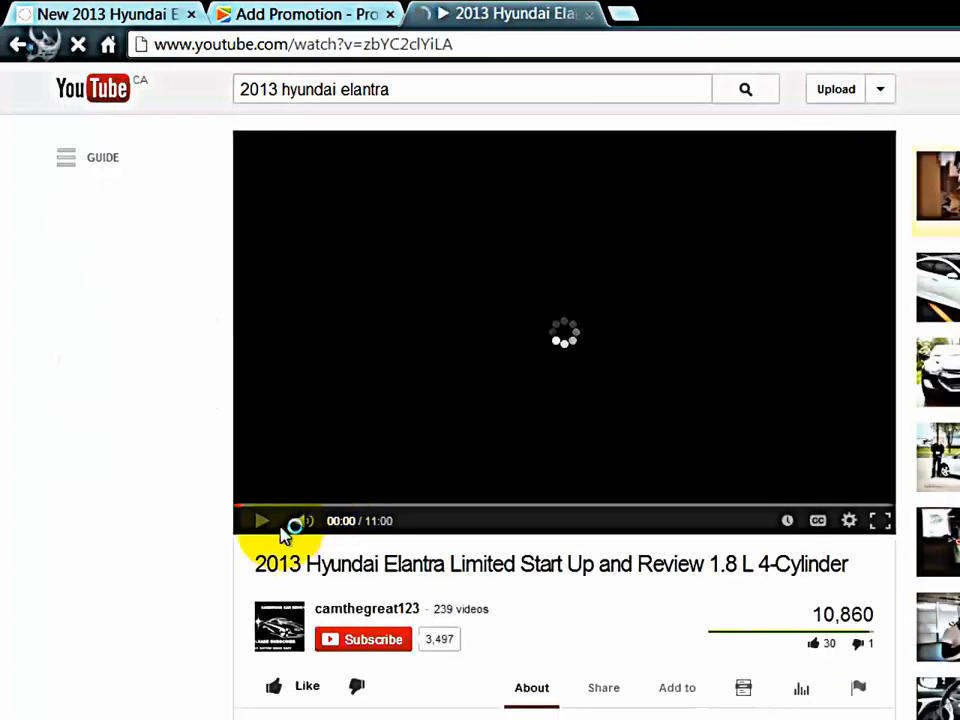
left_click(262, 524)
scroll(508, 595, "down", 3)
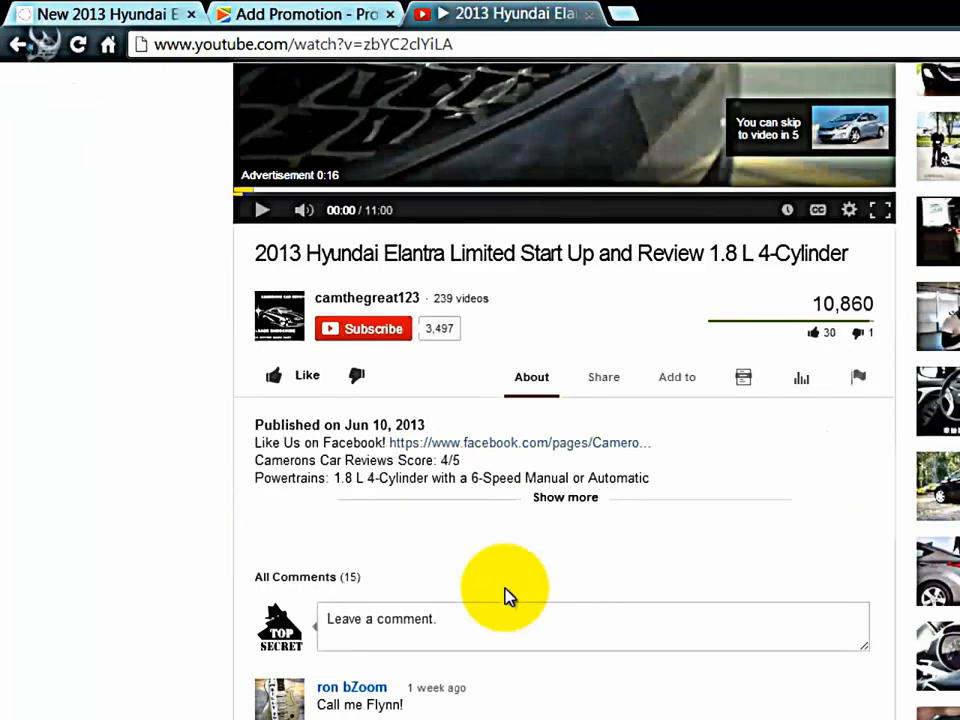
left_click(600, 380)
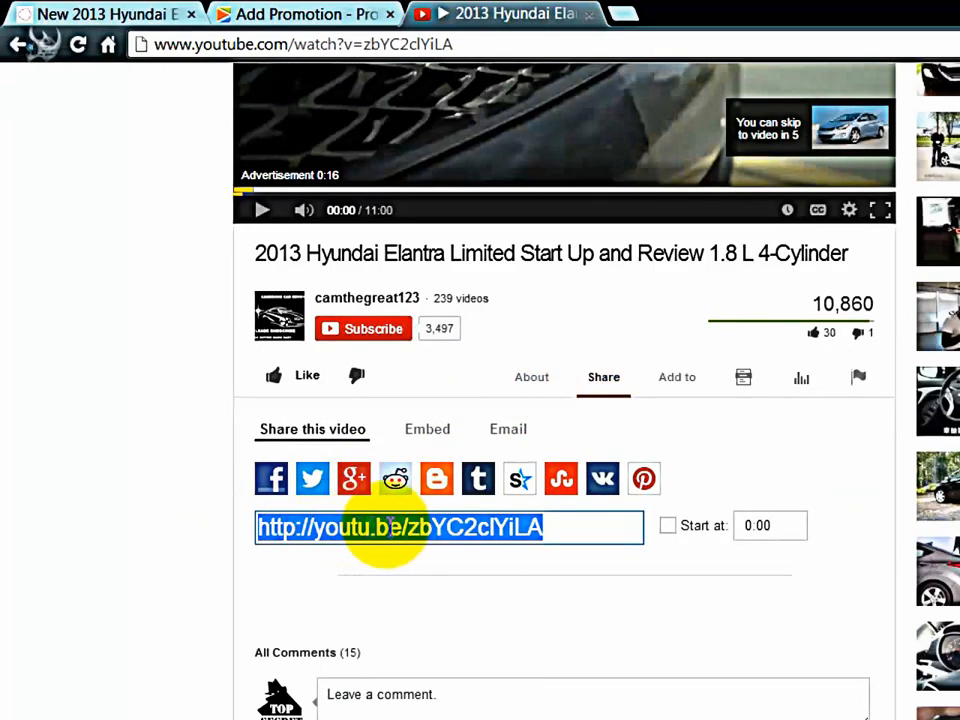
right_click(365, 530)
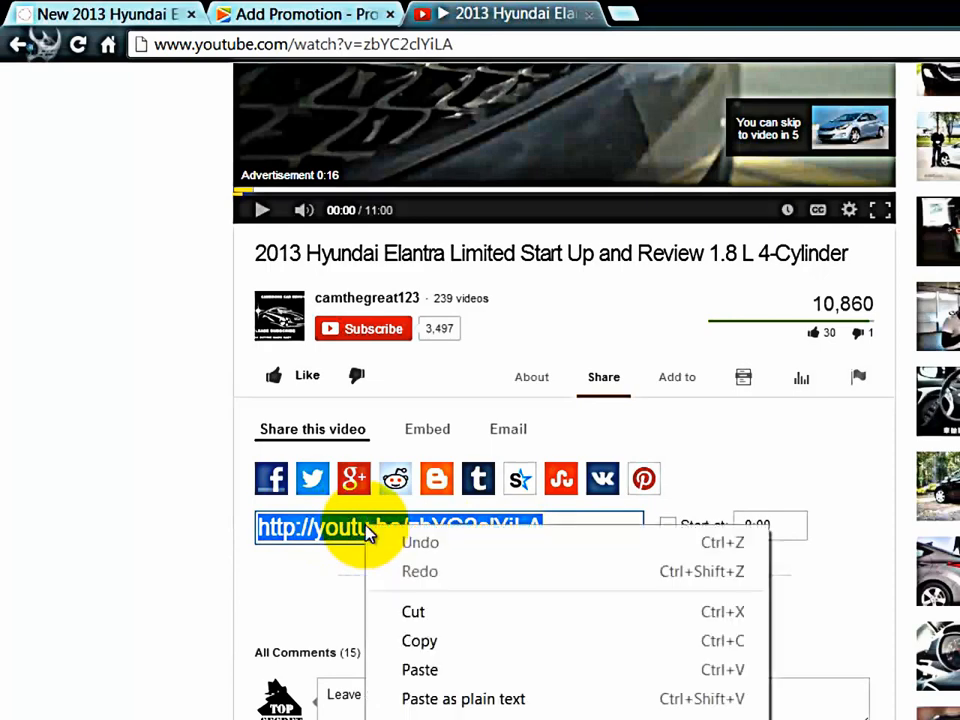
left_click(419, 641)
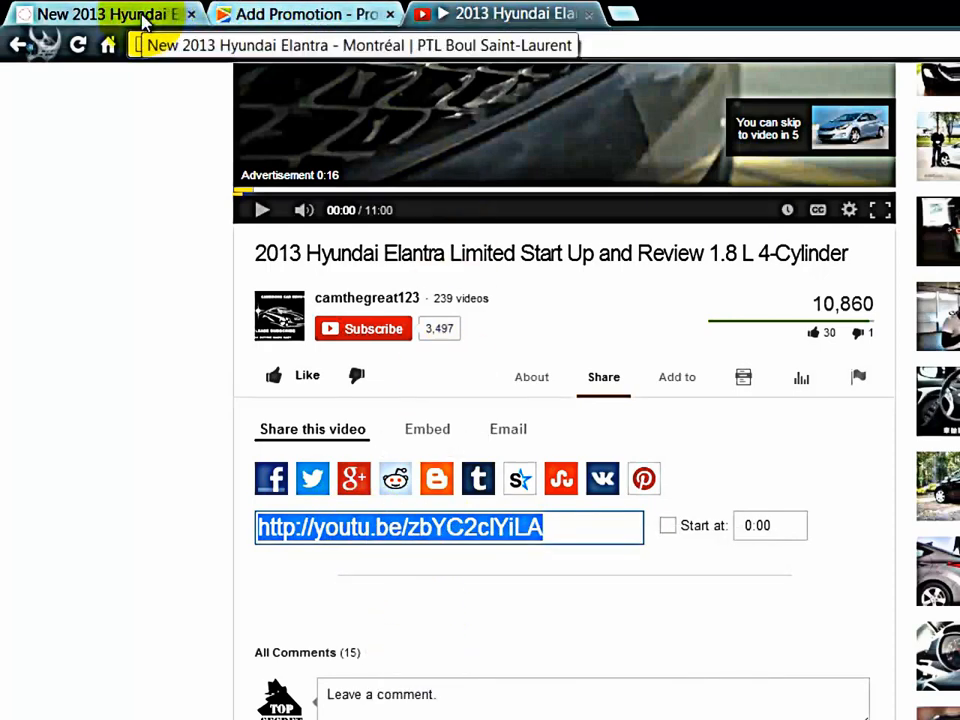
left_click(238, 15)
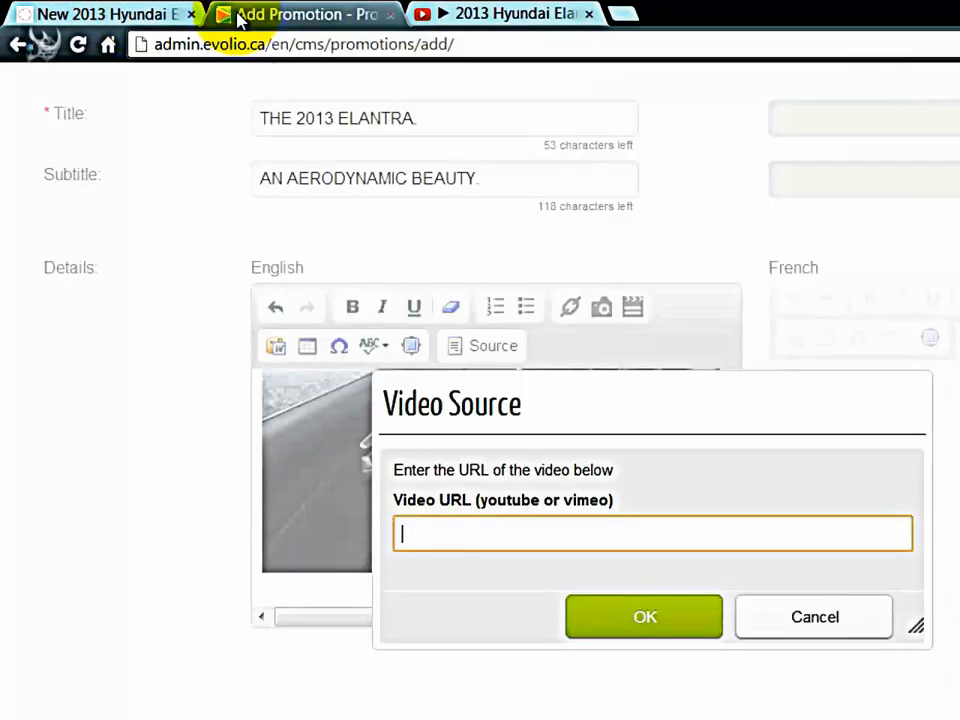
right_click(416, 538)
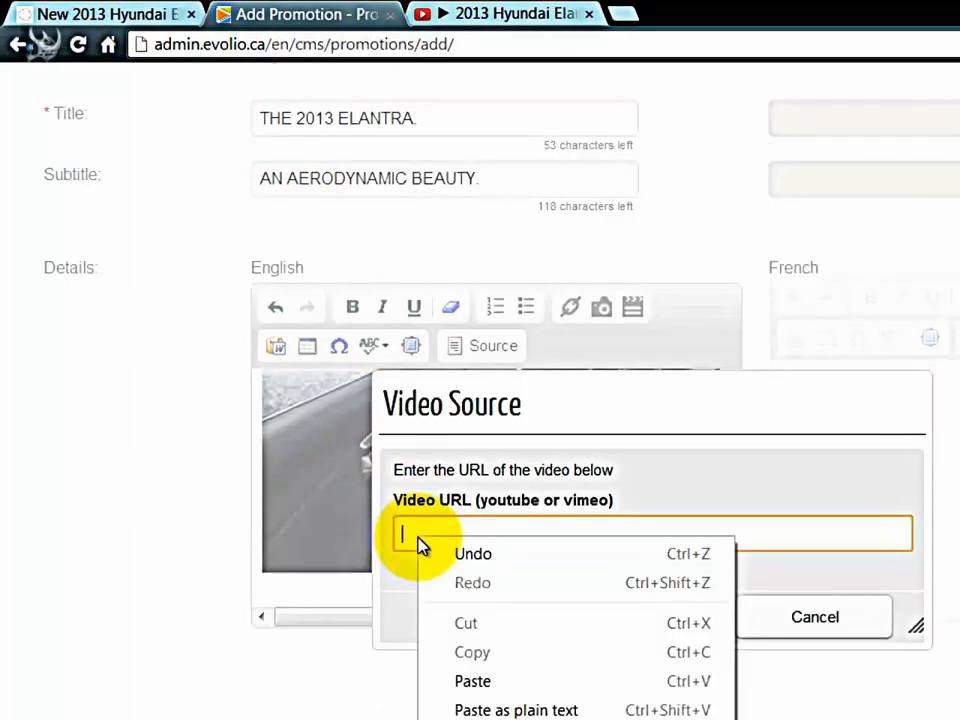
left_click(473, 682)
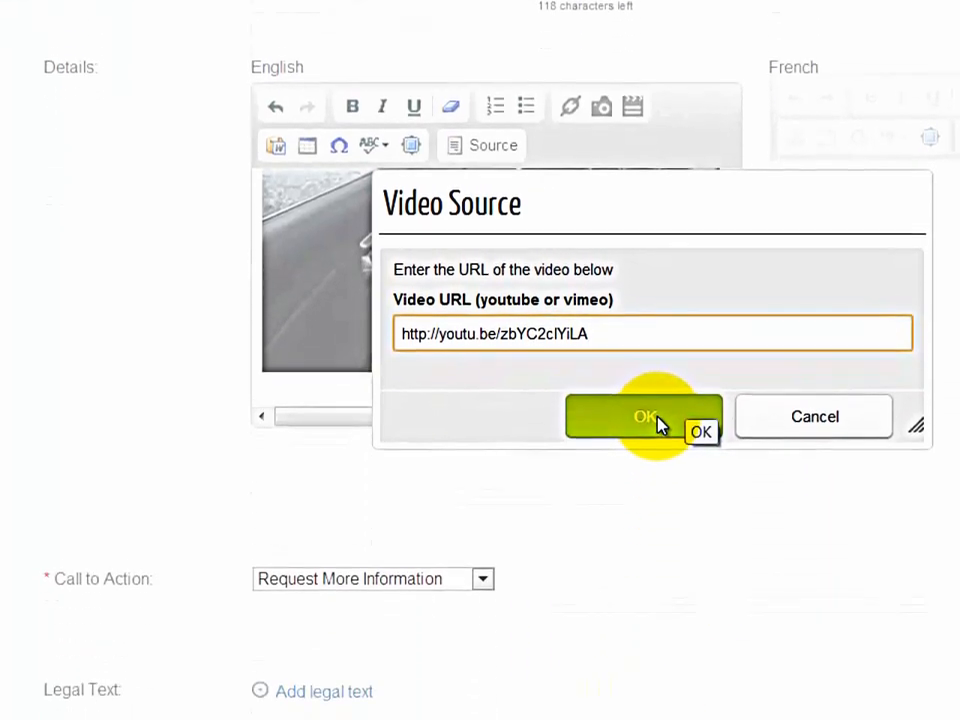
left_click(658, 620)
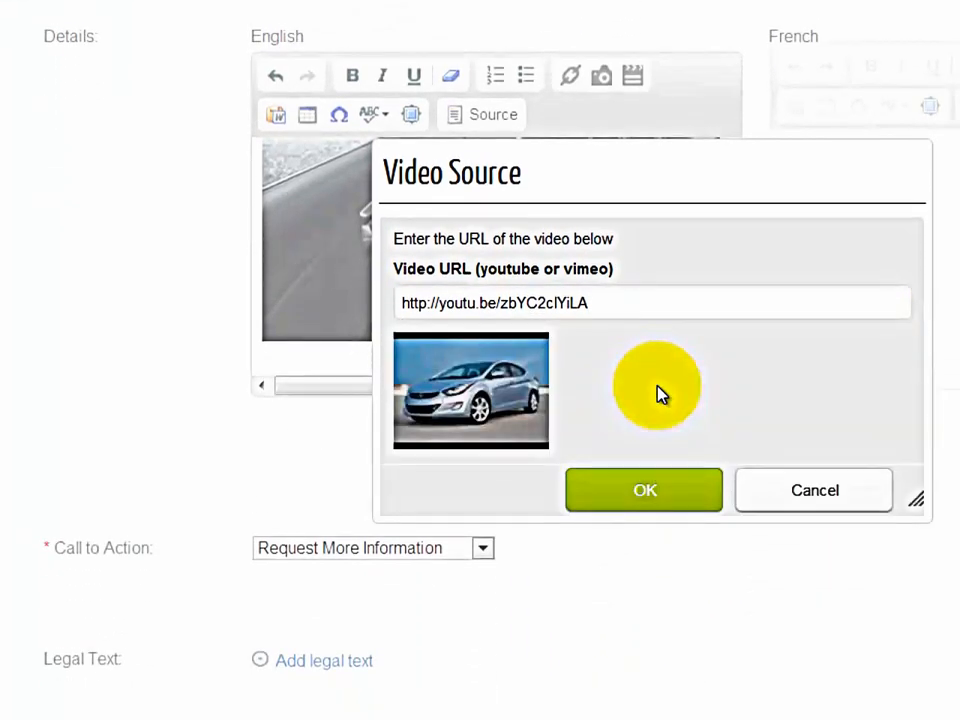
left_click(649, 496)
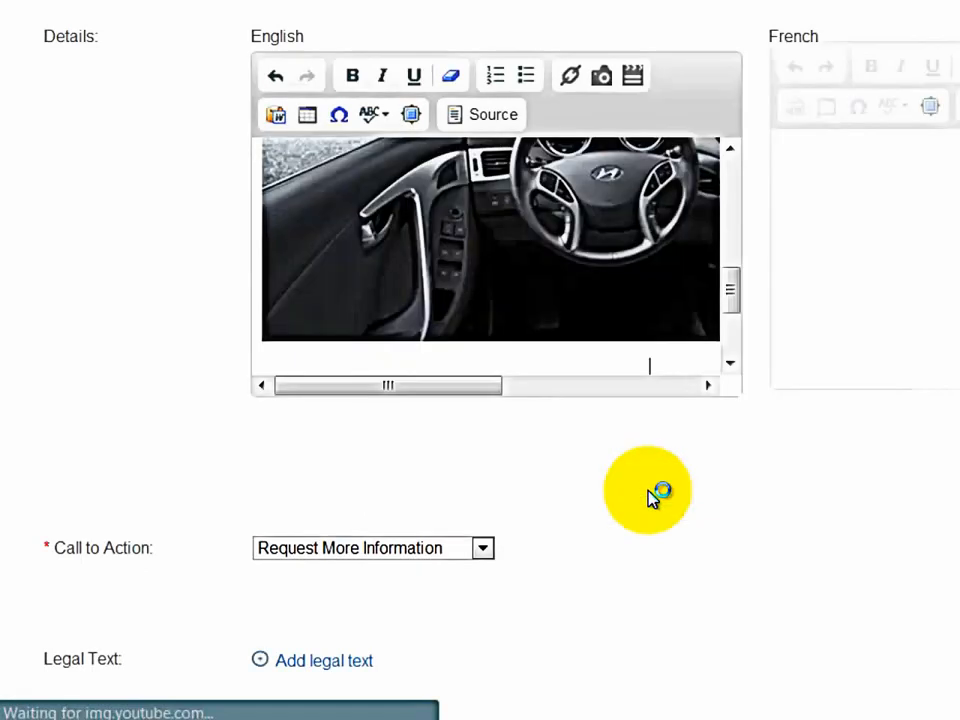
left_click_drag(735, 294, 733, 348)
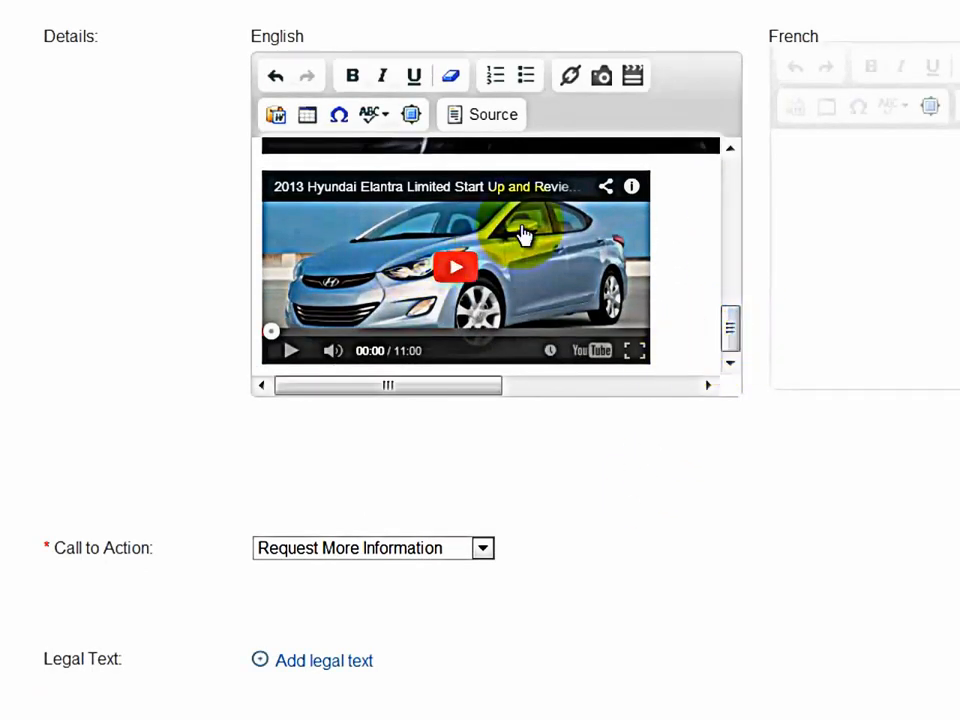
Set the promotion's call to action to "I'm Interested"
scroll(520, 250, "down", 3)
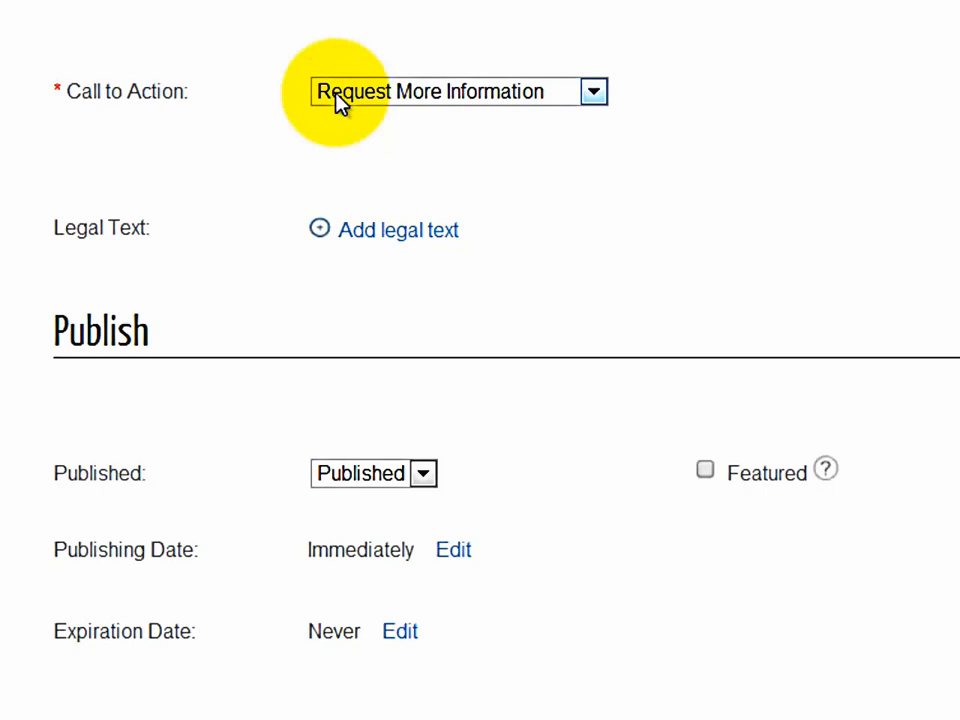
left_click(592, 93)
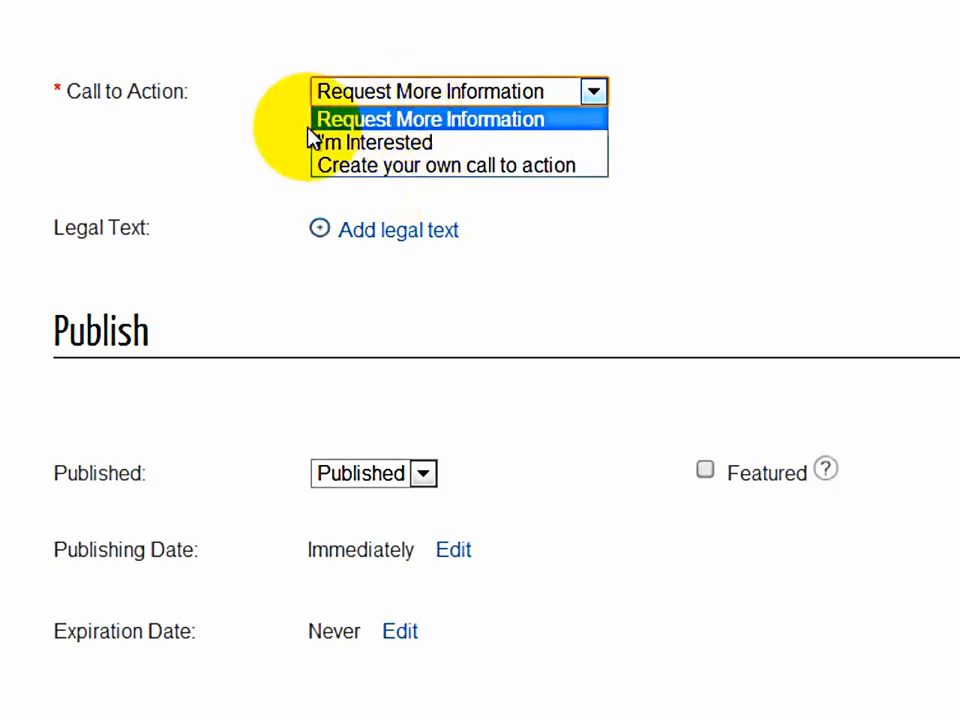
left_click(364, 148)
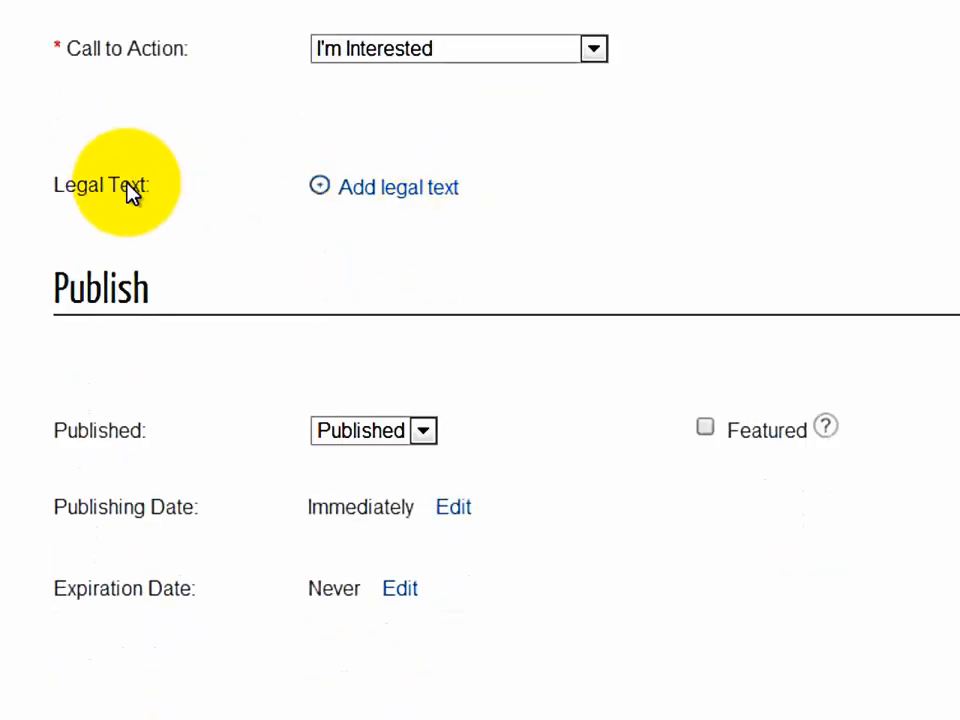
Add the English legal text from "*Subject to credit approval." through "Please visit your dealer for the validity of this promotion."
left_click(398, 190)
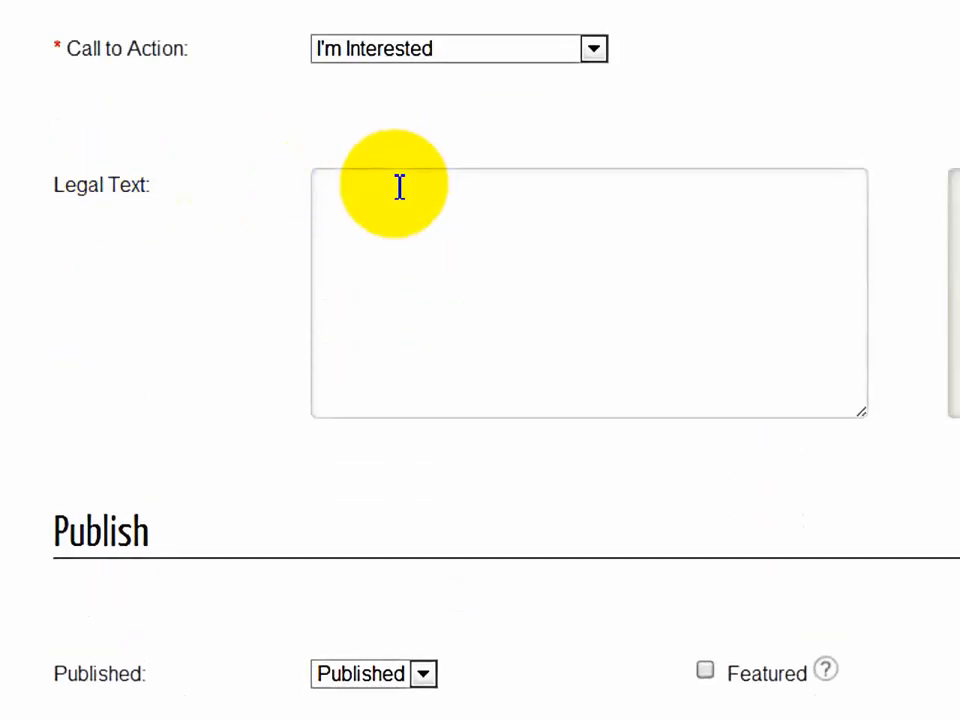
left_click(345, 200)
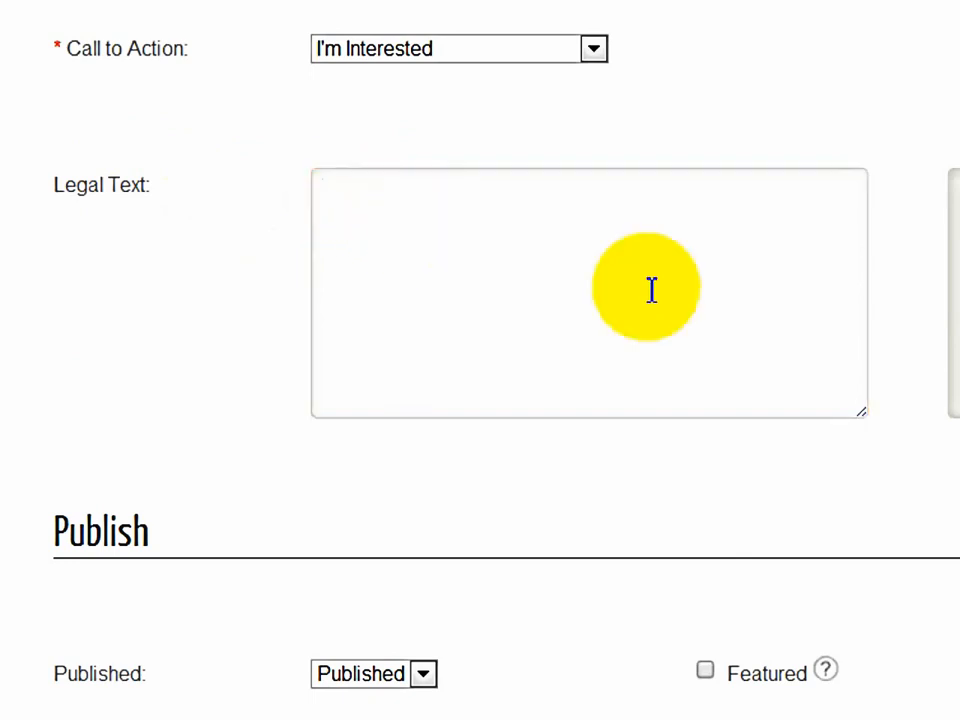
left_click(440, 233)
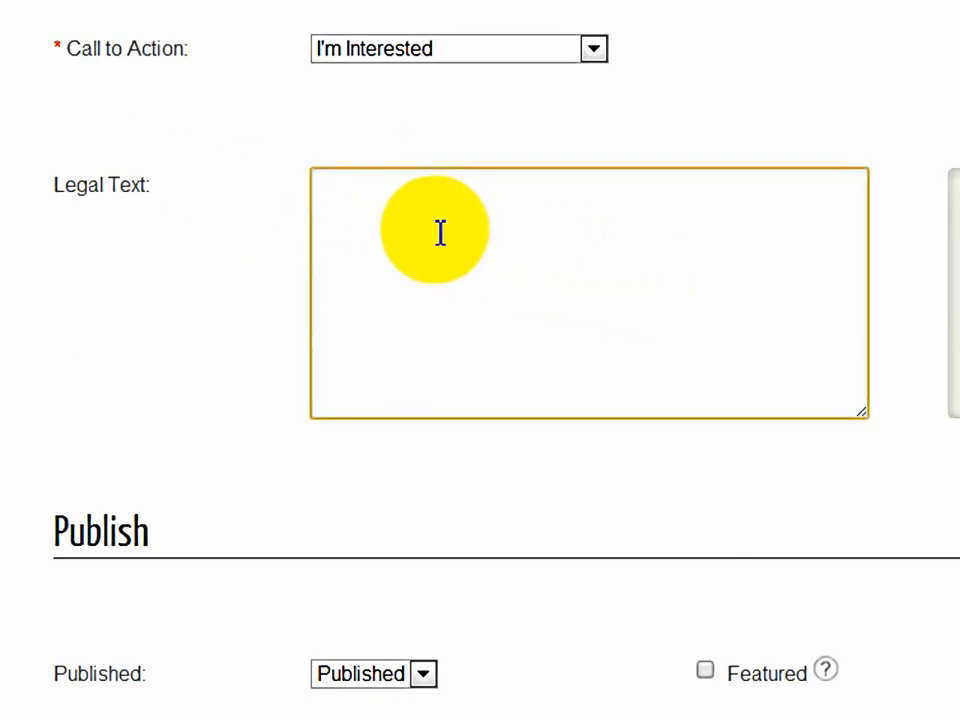
type("*Subject to credit approval. Registration, insurance, freight and delivery (unless otherwise specified) as well as taxes are extra. Photo for illustration purposes only. This promotion is offered for a limited time and can be modified or canceled without notice. Please visit your dealer for the validity of this promotion.")
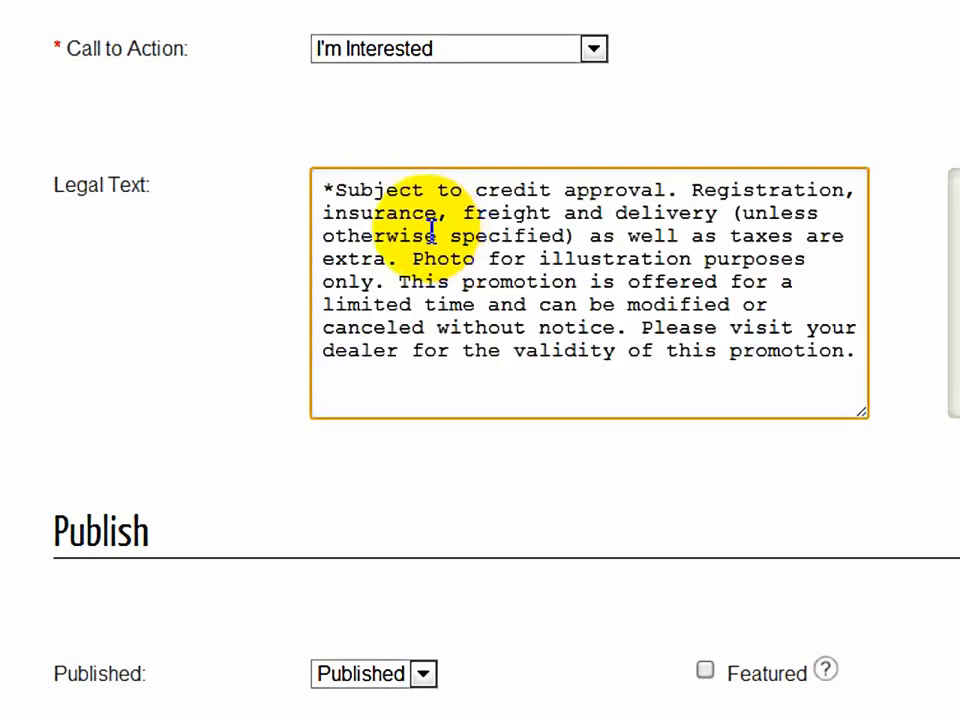
Choose Published as the promotion's publication status
scroll(432, 232, "down", 4)
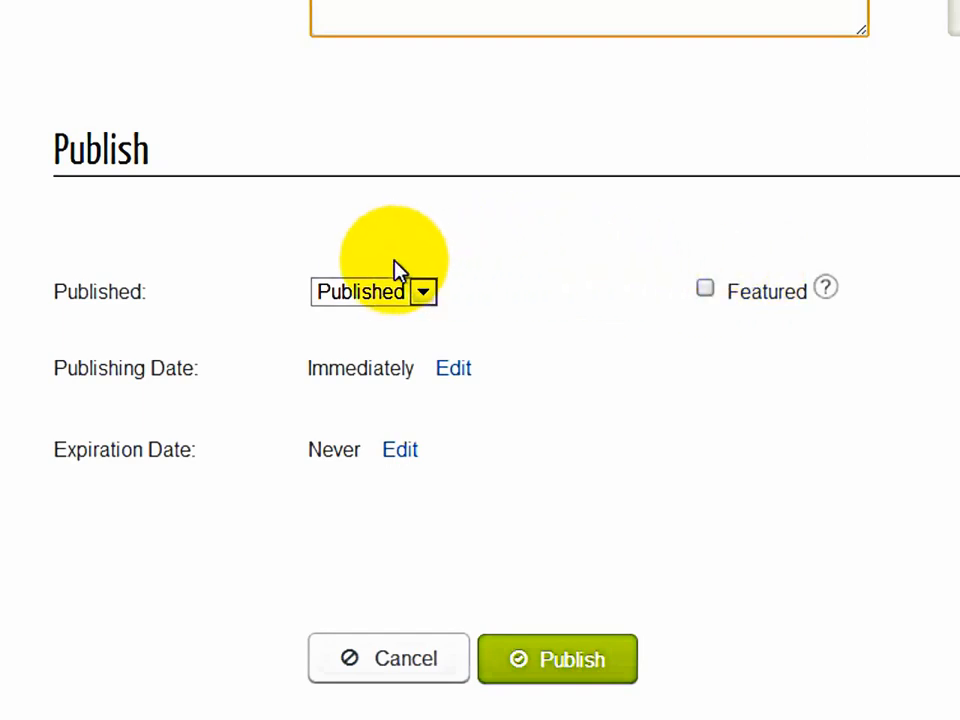
left_click(381, 297)
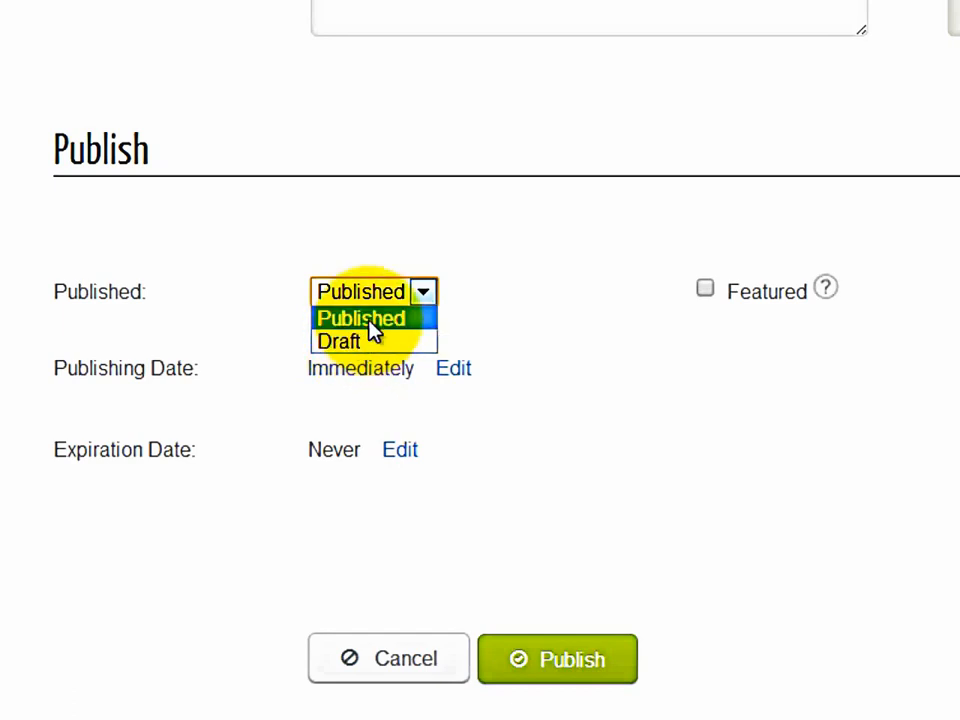
left_click(372, 320)
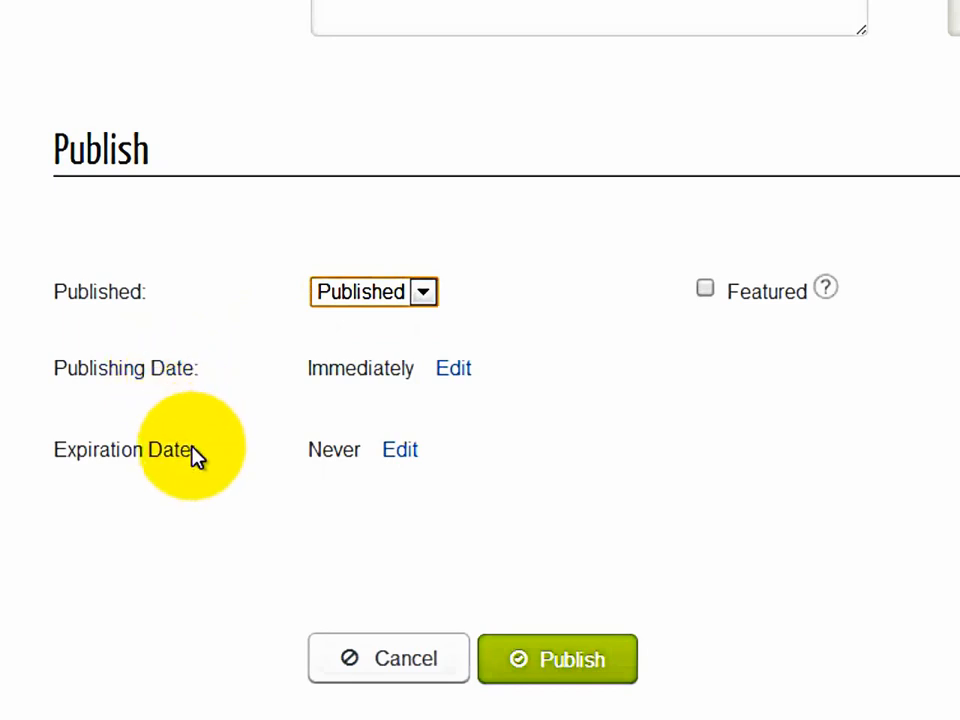
Set the promotion's publishing date to 10/04/2013 at 09:00 am and save it
left_click(455, 369)
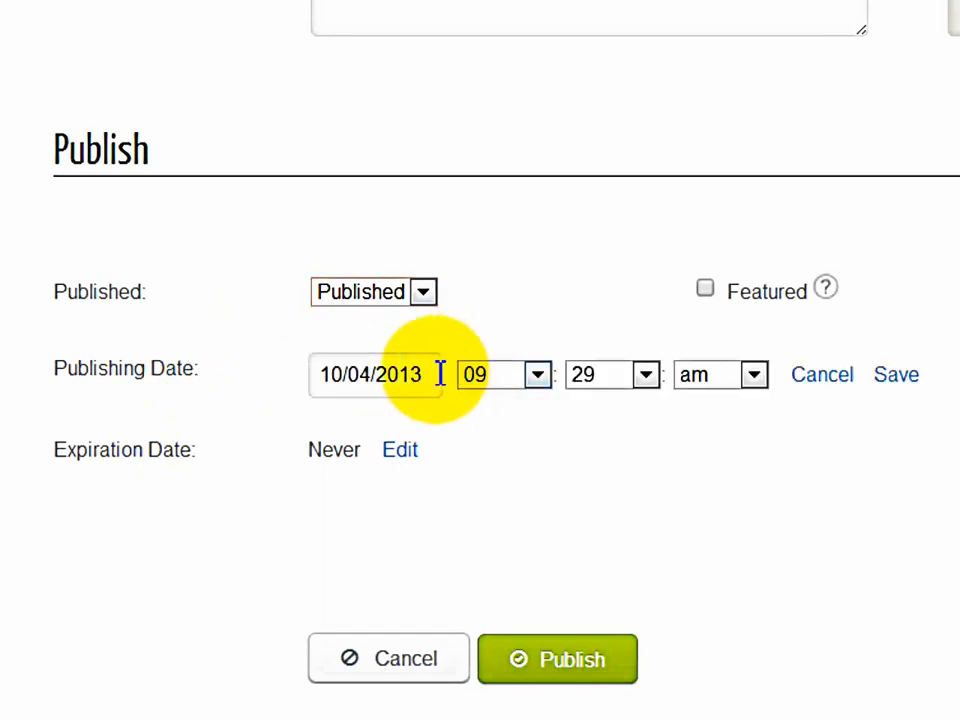
left_click(609, 379)
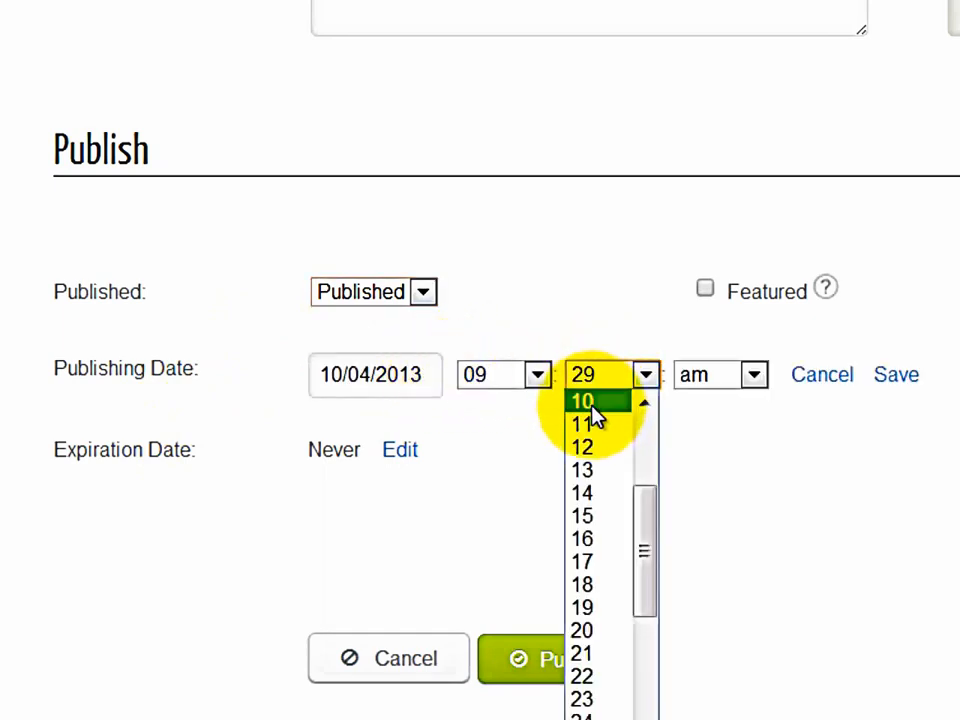
left_click(646, 405)
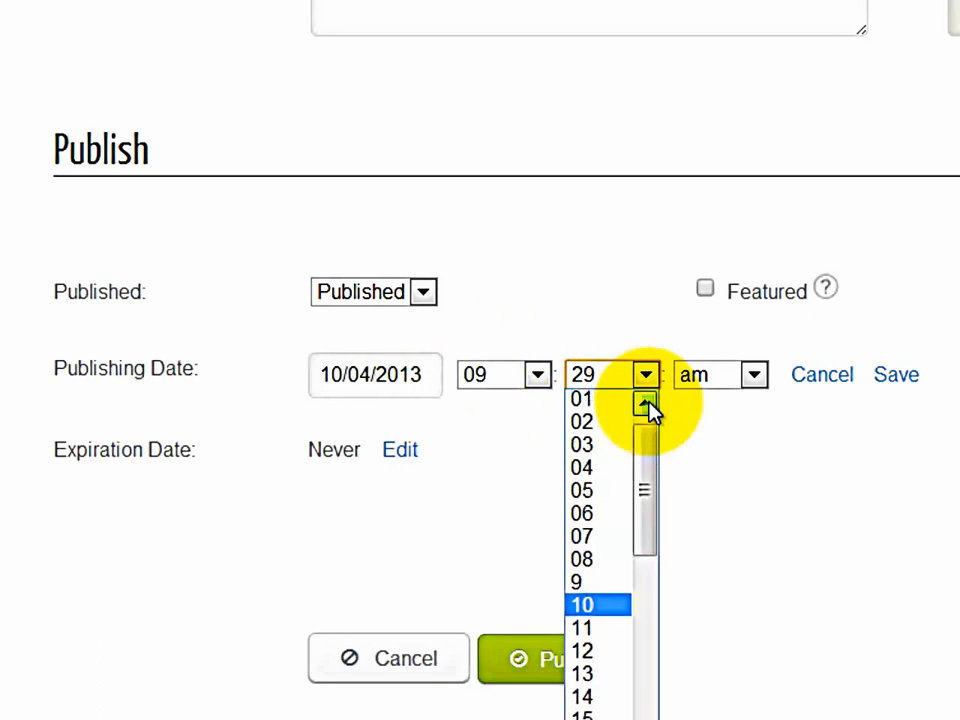
left_click(605, 403)
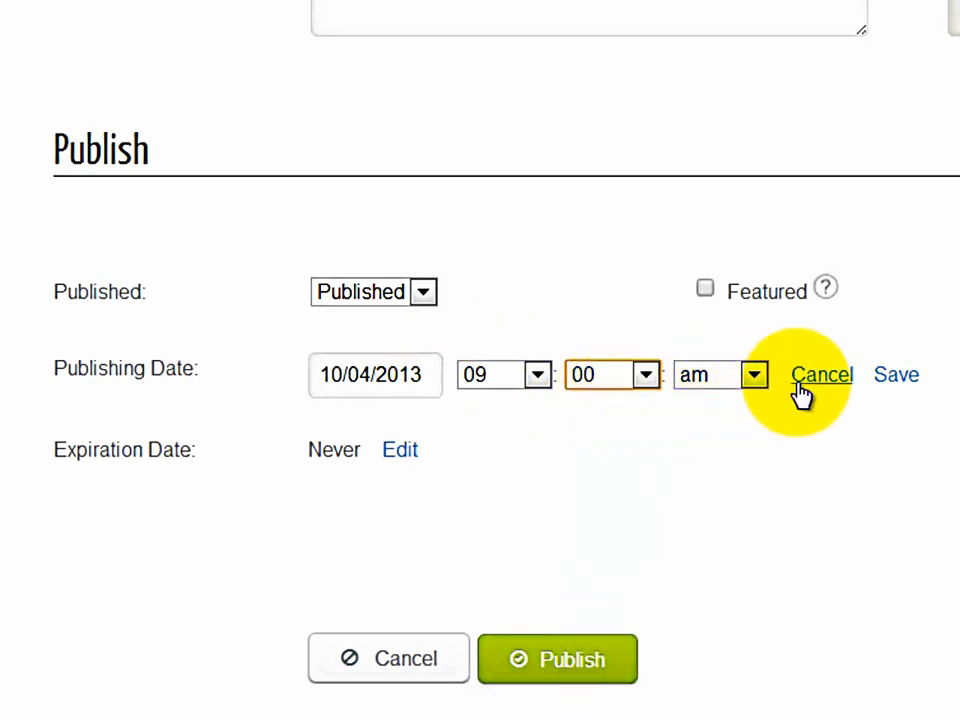
left_click(897, 388)
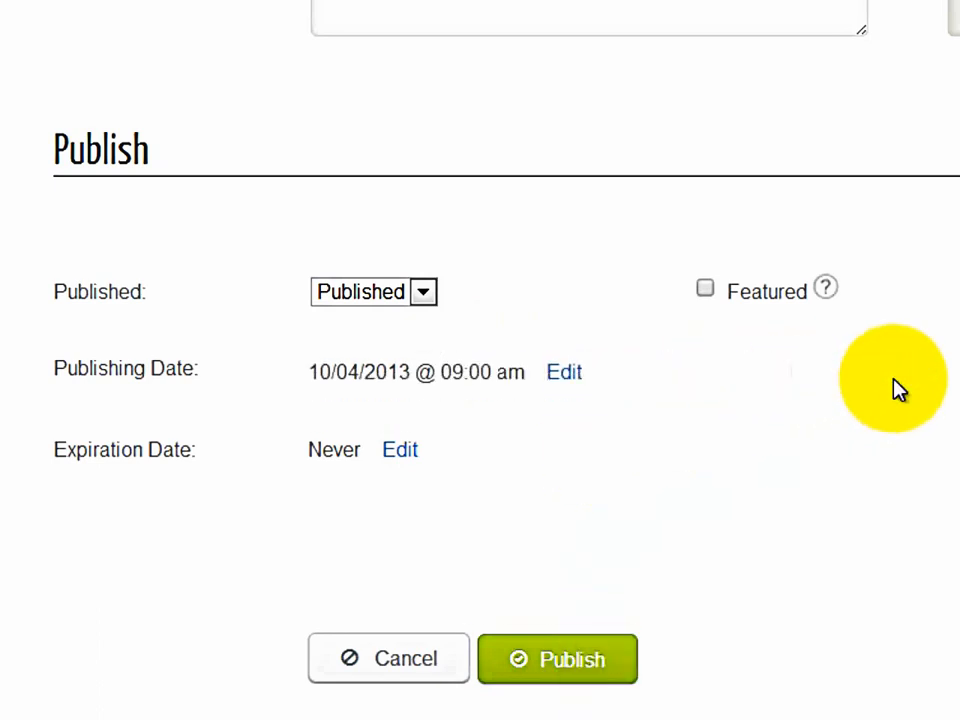
Set the promotion's expiration date to 10/31/2013 at 09:00 pm
left_click(400, 450)
left_click(425, 457)
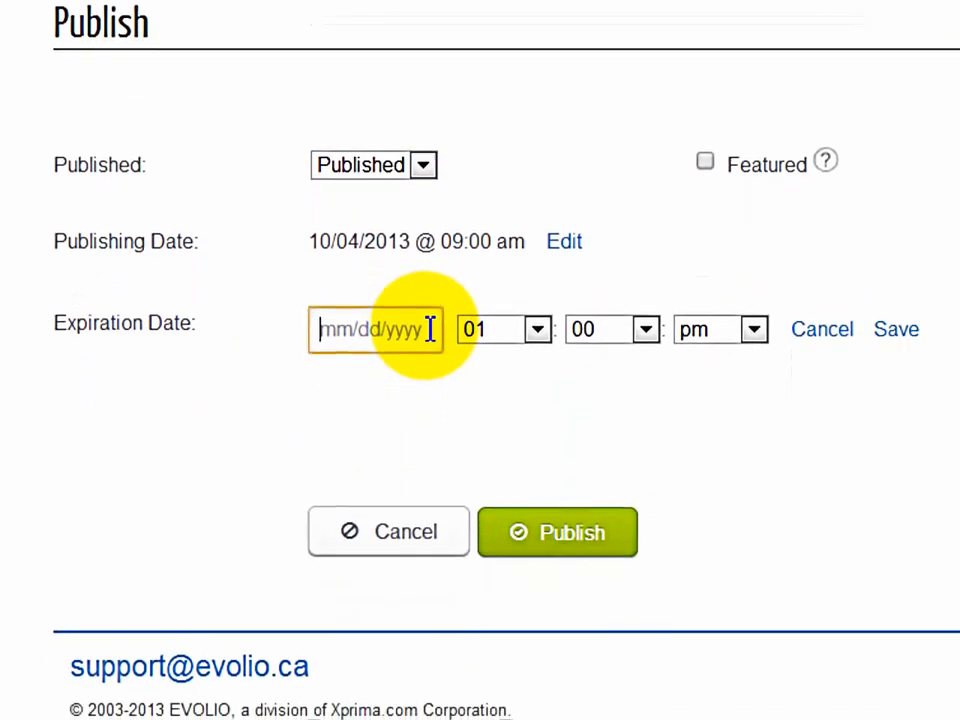
left_click(481, 610)
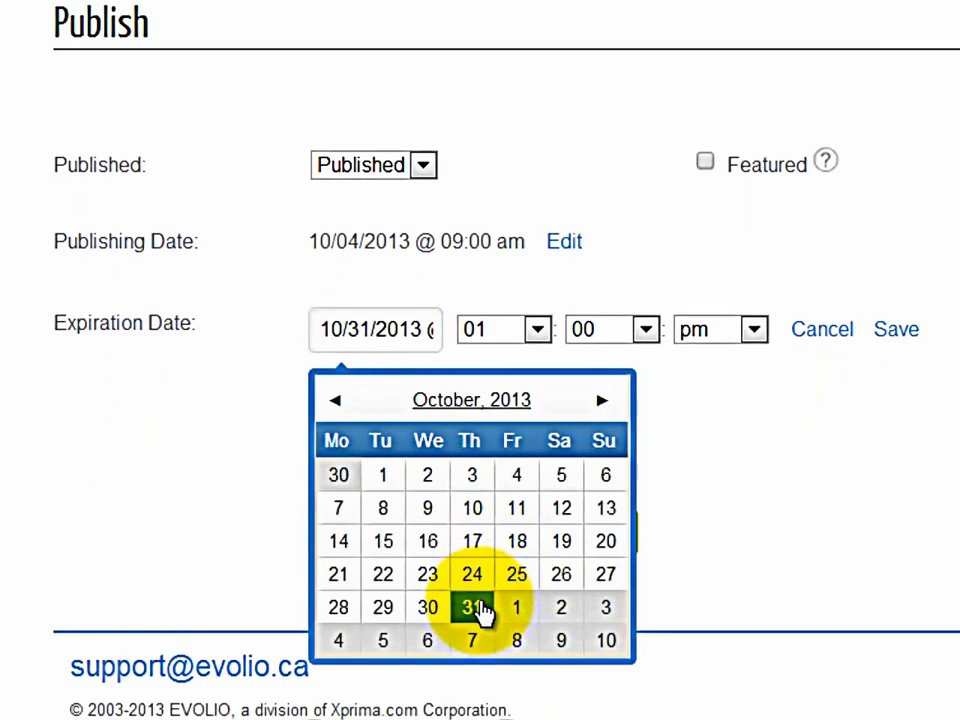
left_click(538, 330)
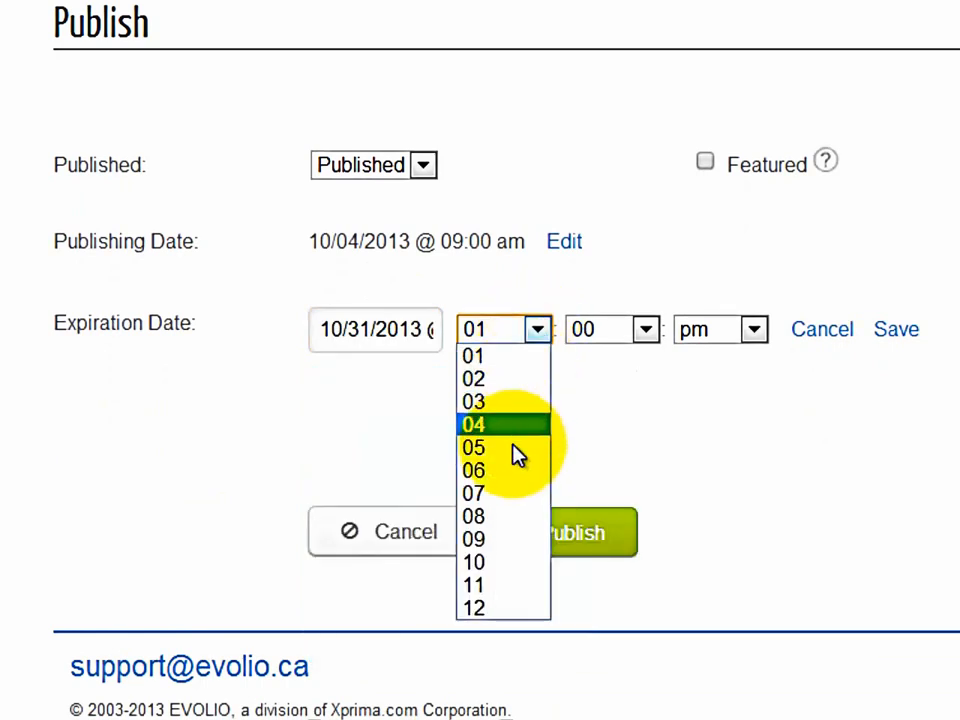
left_click(500, 541)
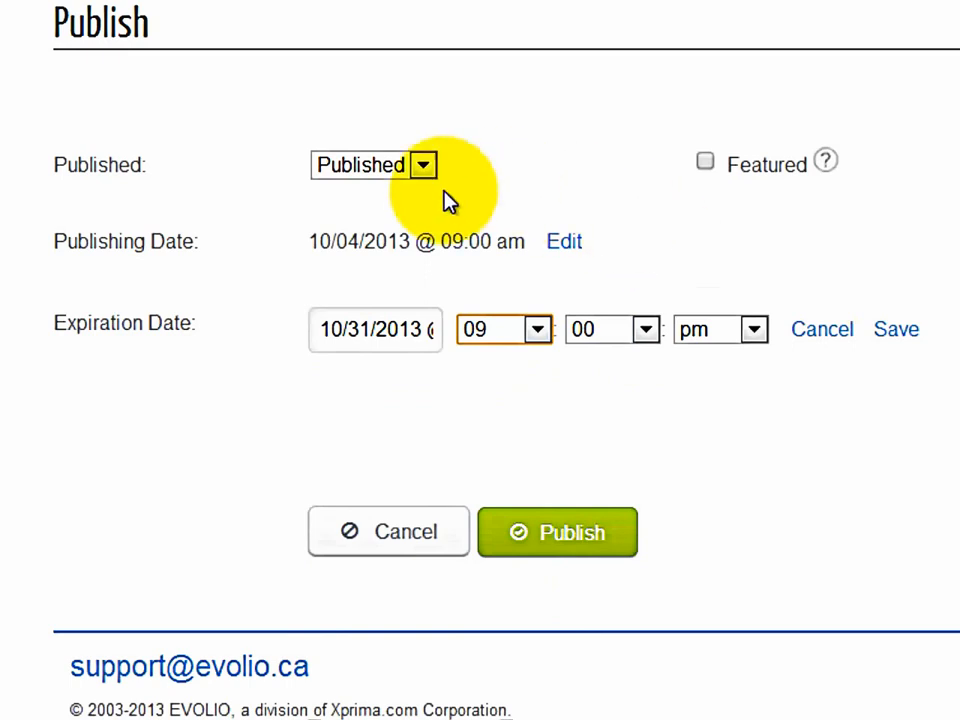
Publish the Elantra promotion and dismiss the notification above the promotions list
left_click(588, 545)
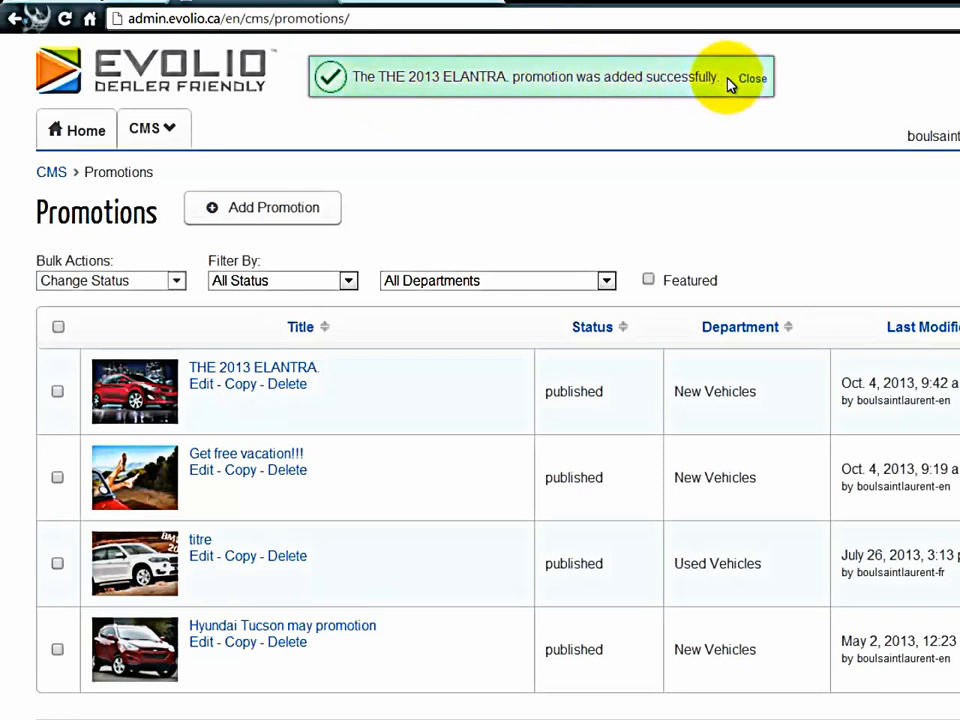
left_click(752, 80)
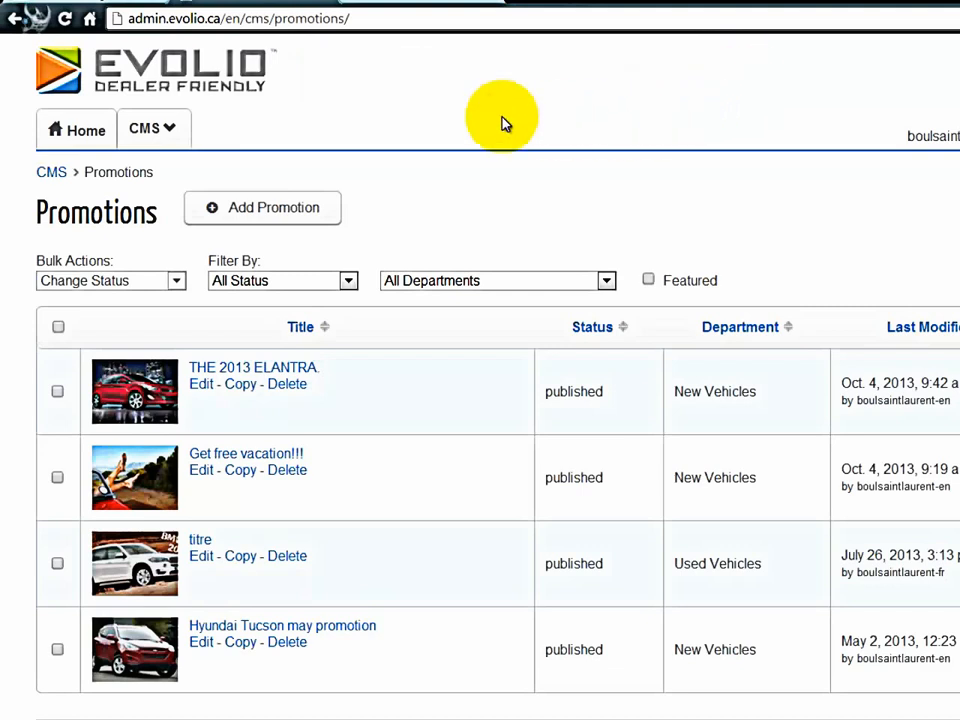
Switch to the dealer's website and open the full Elantra promotion from its Promotions page
left_click(140, 18)
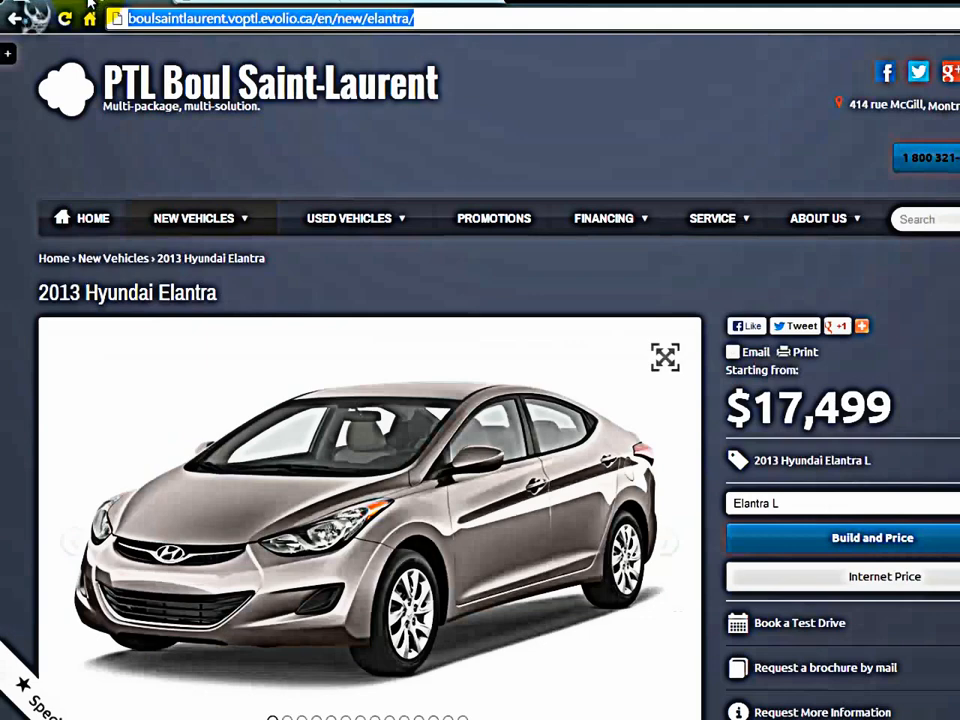
left_click(503, 222)
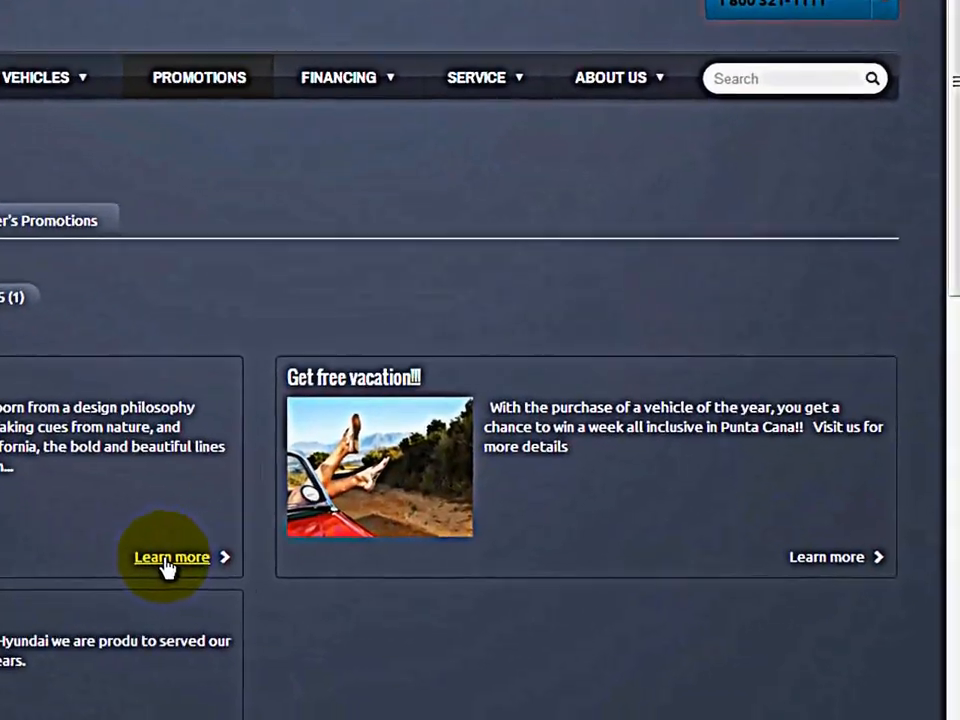
left_click(330, 580)
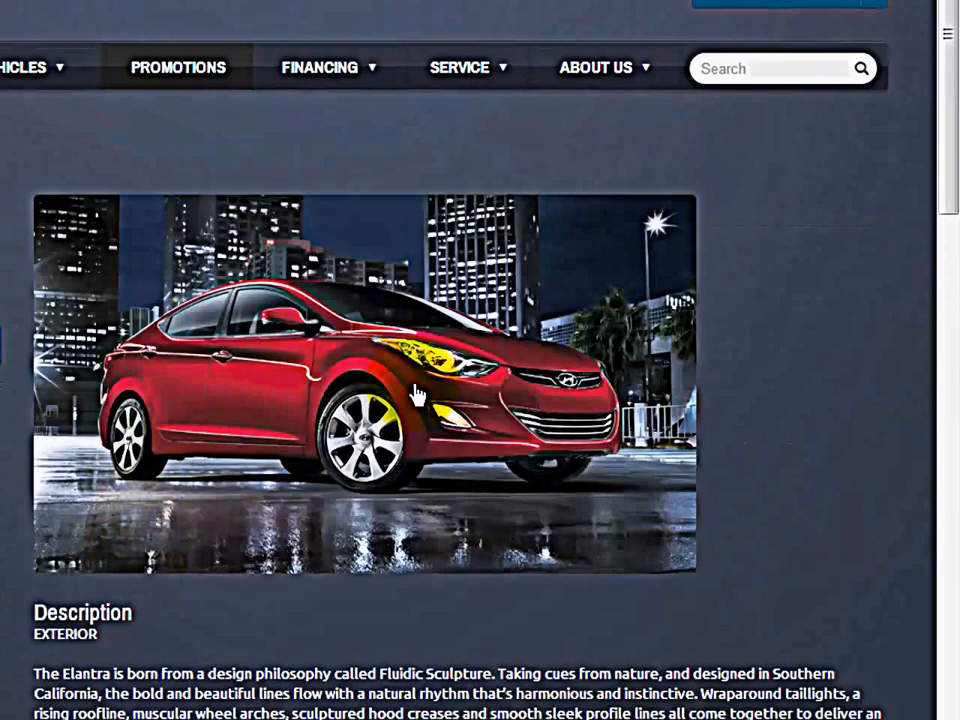
Review the Elantra promotion's description, interior image and video, test its "Click here to see more information" link, and return to the promotion
scroll(418, 395, "down", 2)
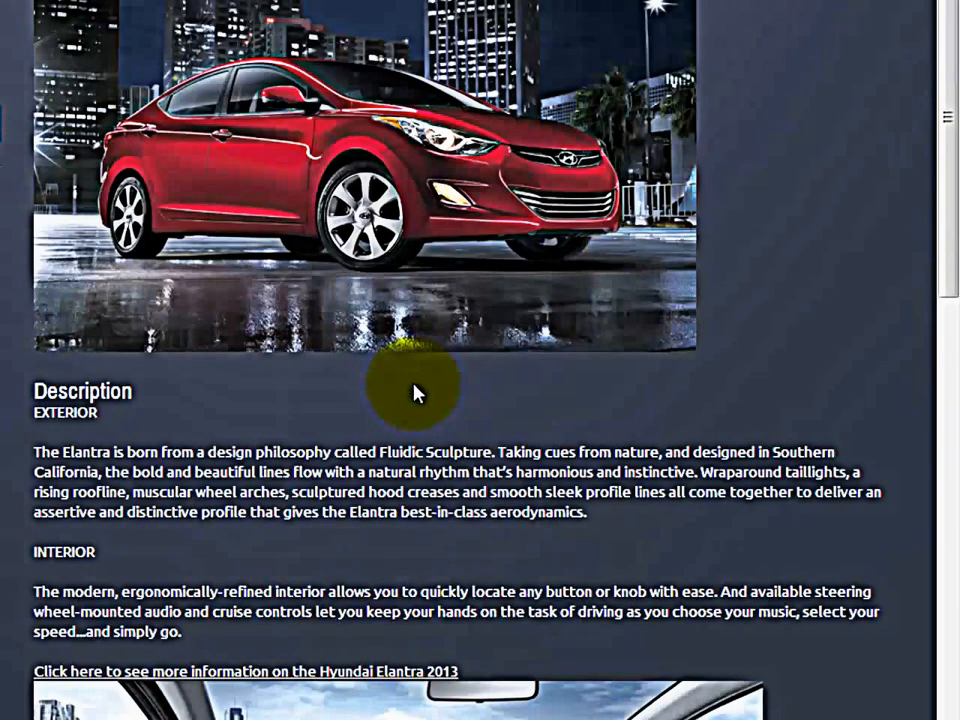
scroll(416, 390, "down", 1)
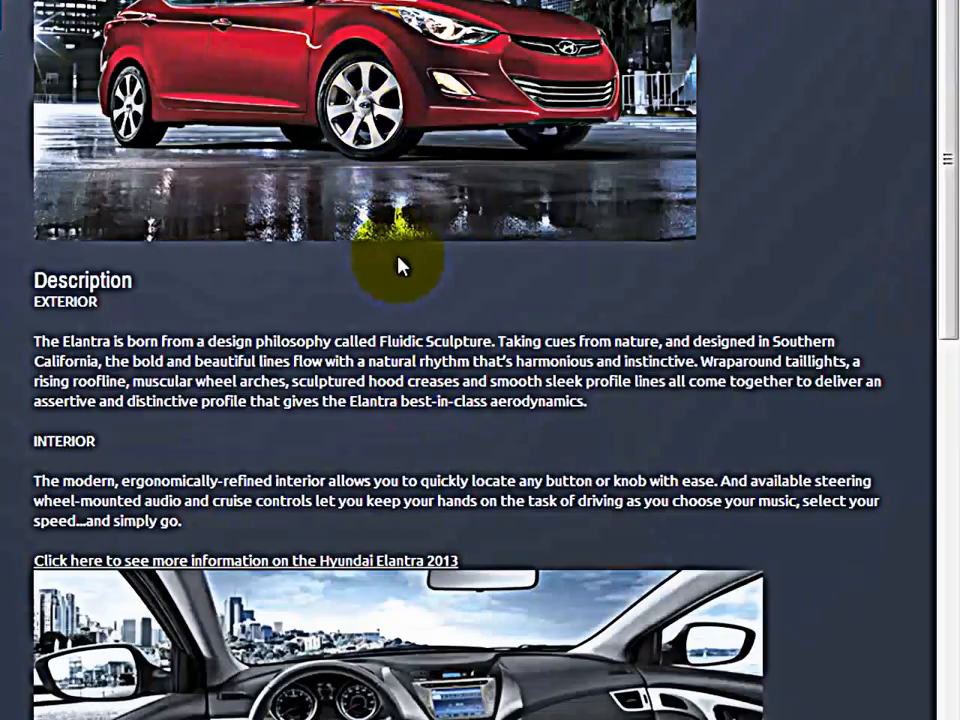
scroll(437, 285, "down", 1)
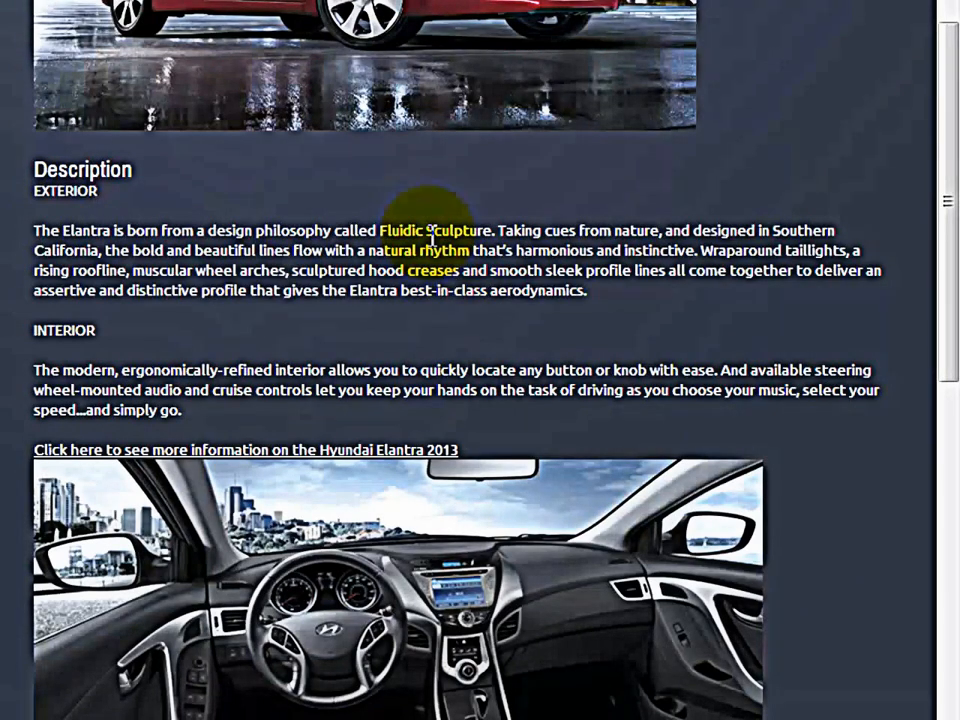
scroll(430, 250, "down", 1)
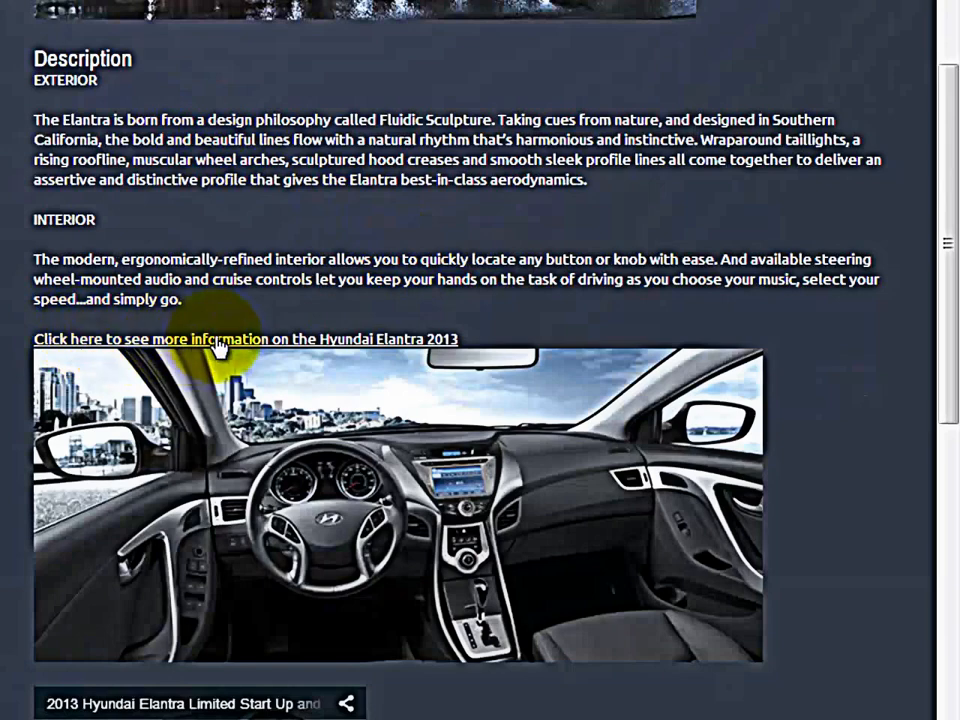
scroll(435, 510, "down", 3)
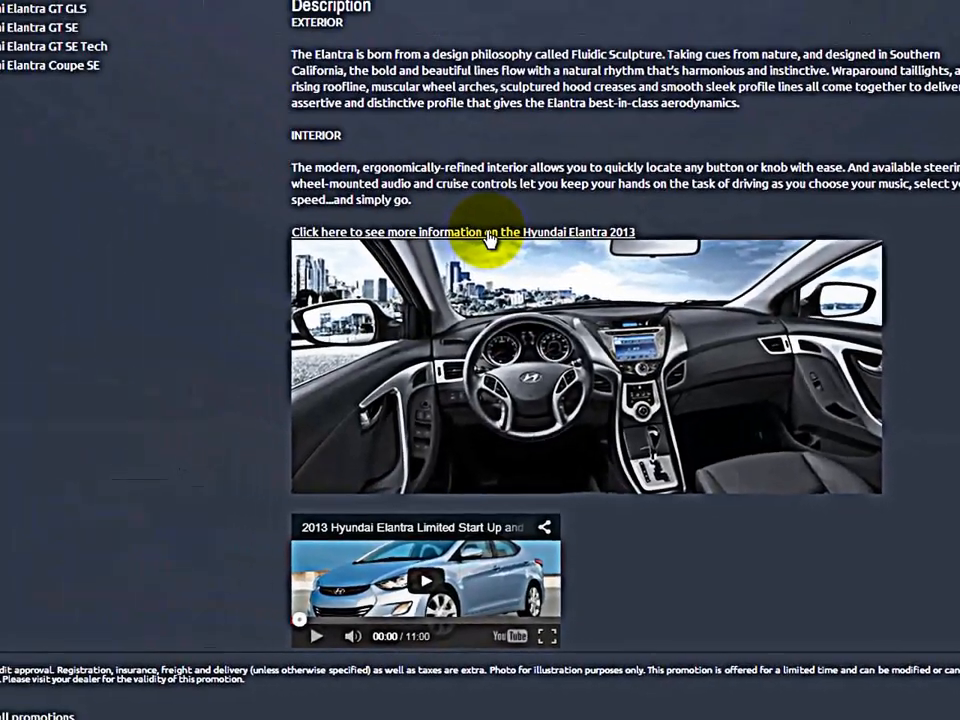
left_click(275, 120)
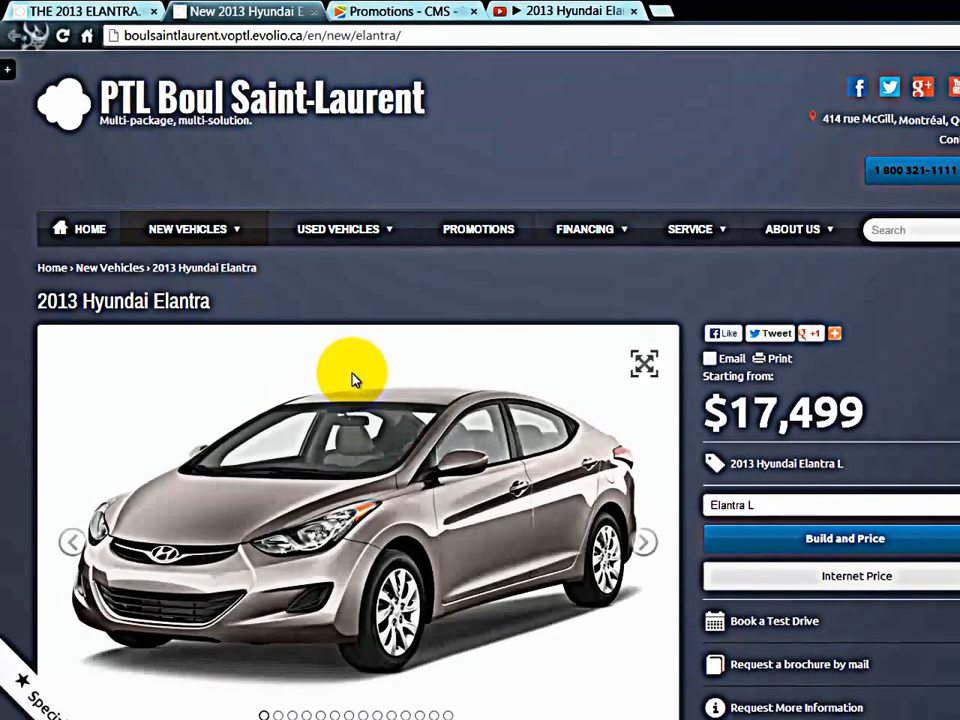
left_click(110, 12)
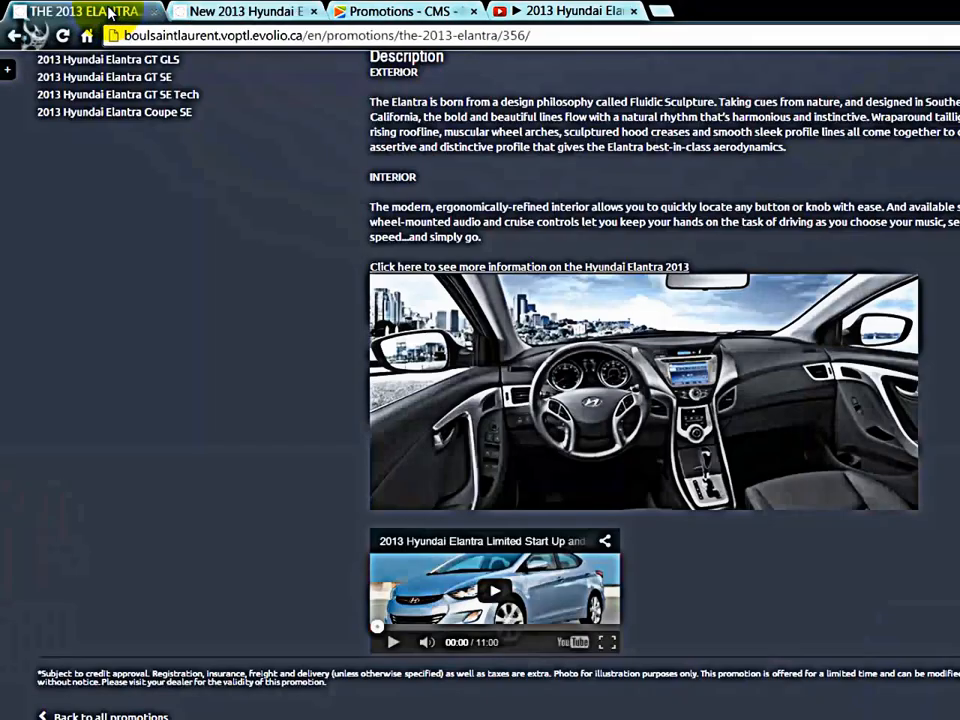